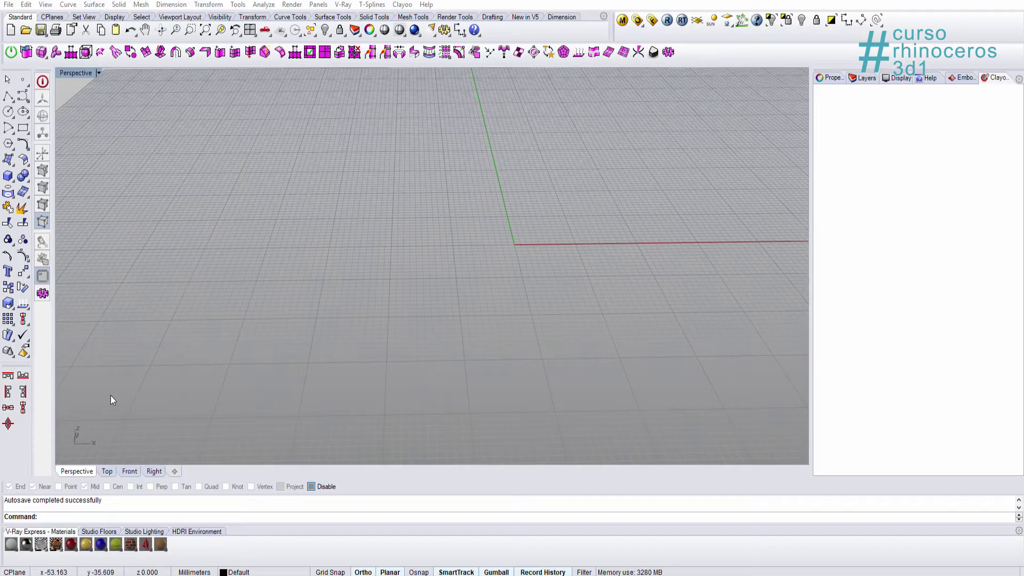
- Orbit the empty Perspective view to look across the grid from a lower angle
{"action": "mouse_move", "coordinate": [424, 276]}
{"action": "right_mouse_down"}
{"action": "mouse_move", "coordinate": [439, 281]}
{"action": "mouse_move", "coordinate": [487, 245]}
{"action": "mouse_move", "coordinate": [457, 283]}
{"action": "right_mouse_up"}
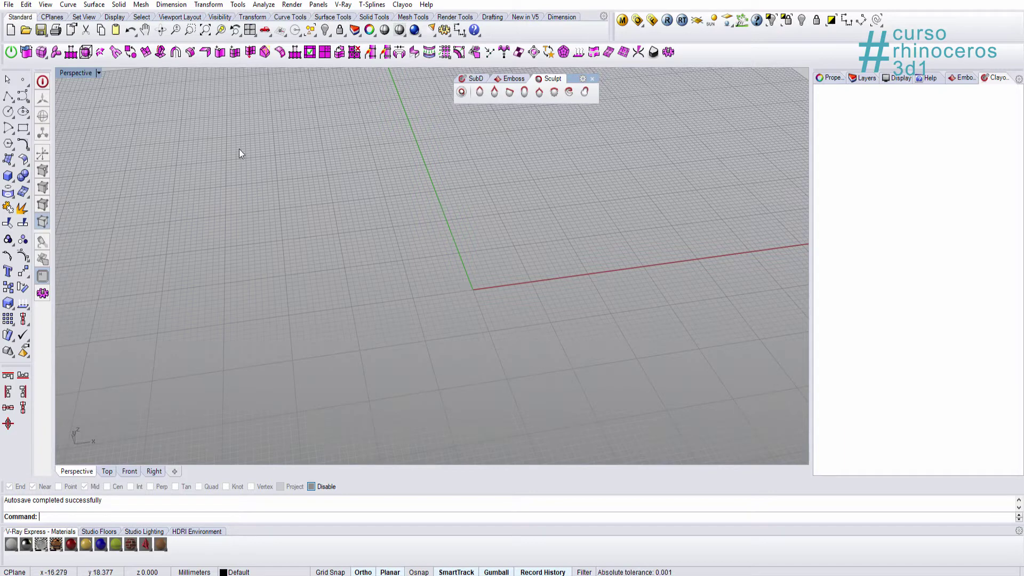
{"action": "left_click", "coordinate": [9, 111]}
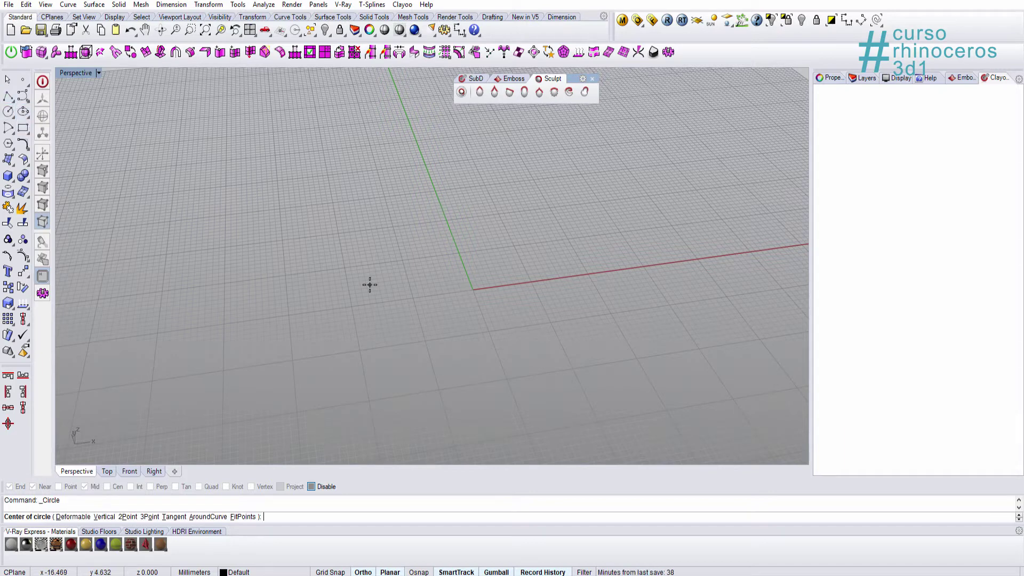
{"action": "type", "text": "0"}
{"action": "key", "text": "Return"}
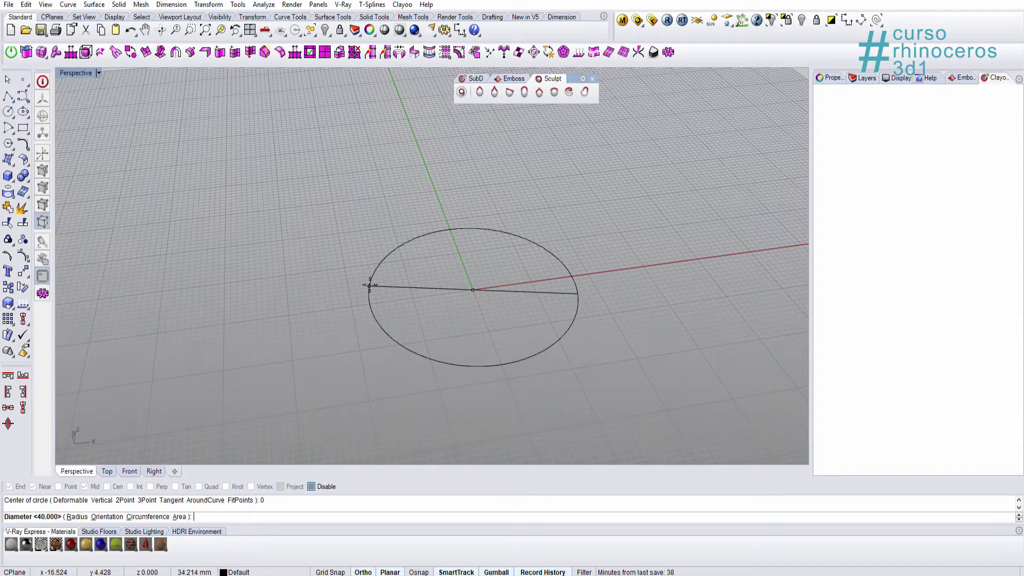
{"action": "key", "text": "Escape"}
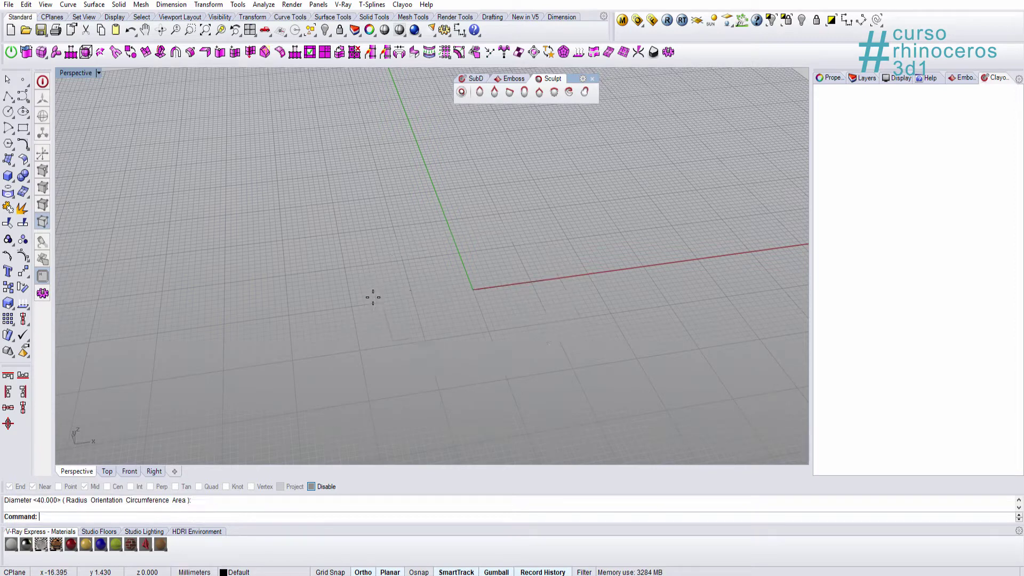
{"action": "key", "text": "Delete"}
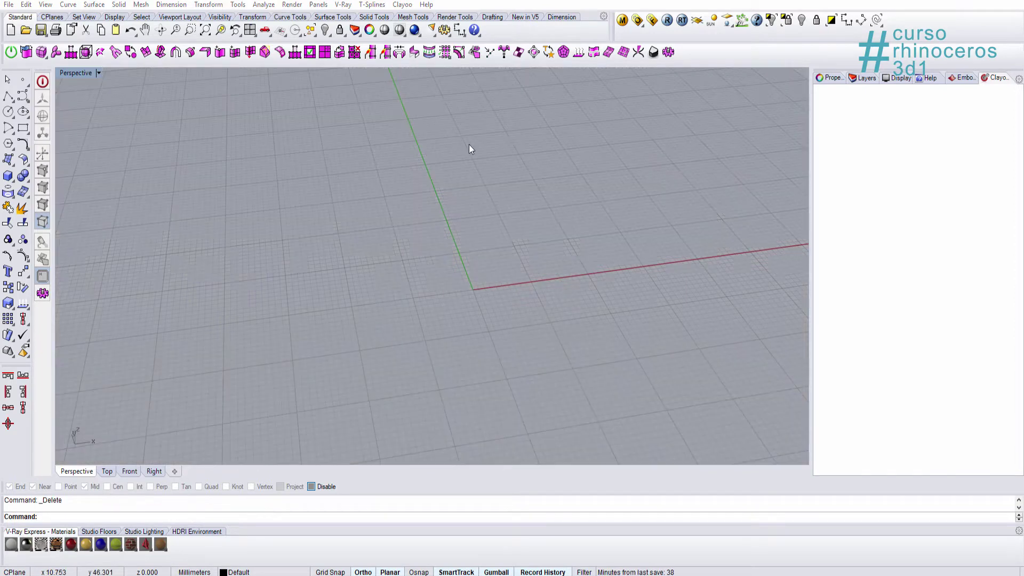
{"action": "right_click_drag", "start_coordinate": [485, 197], "coordinate": [486, 189]}
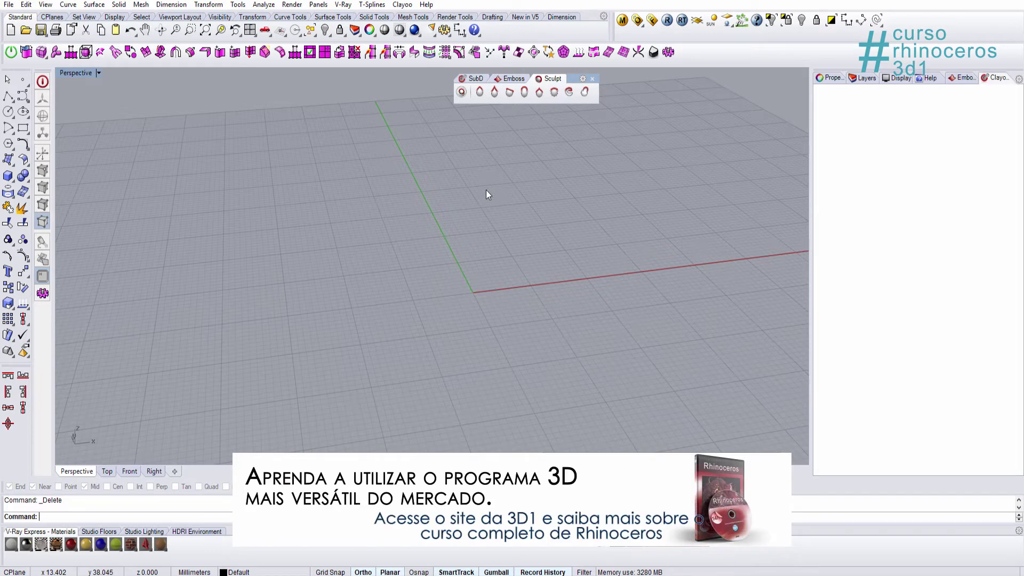
- Draw a circle centred at the origin with a picked diameter
{"action": "left_click", "coordinate": [8, 112]}
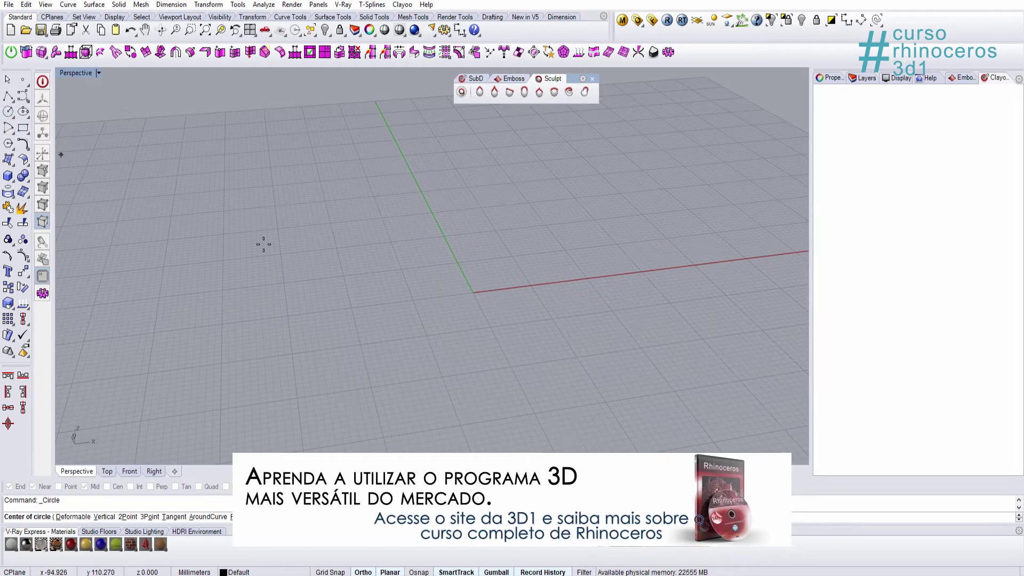
{"action": "type", "text": "0"}
{"action": "key", "text": "Return"}
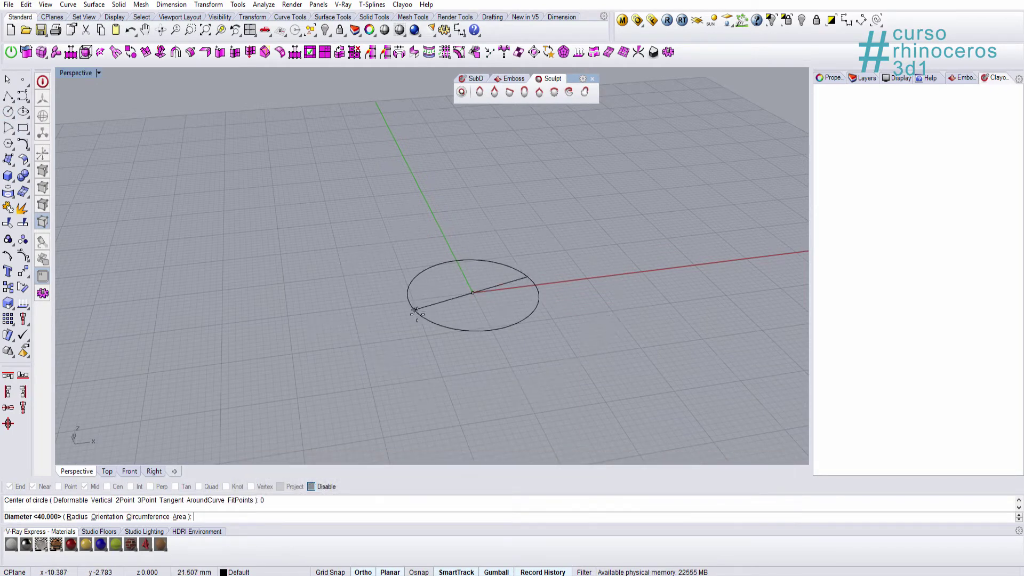
{"action": "right_click_drag", "start_coordinate": [379, 297], "coordinate": [373, 330]}
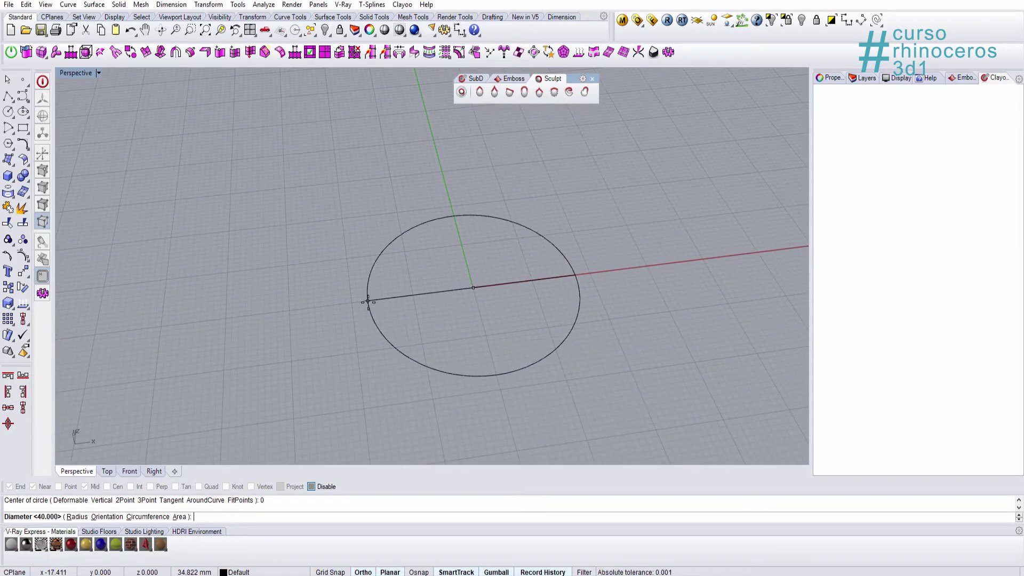
{"action": "left_click", "coordinate": [352, 297]}
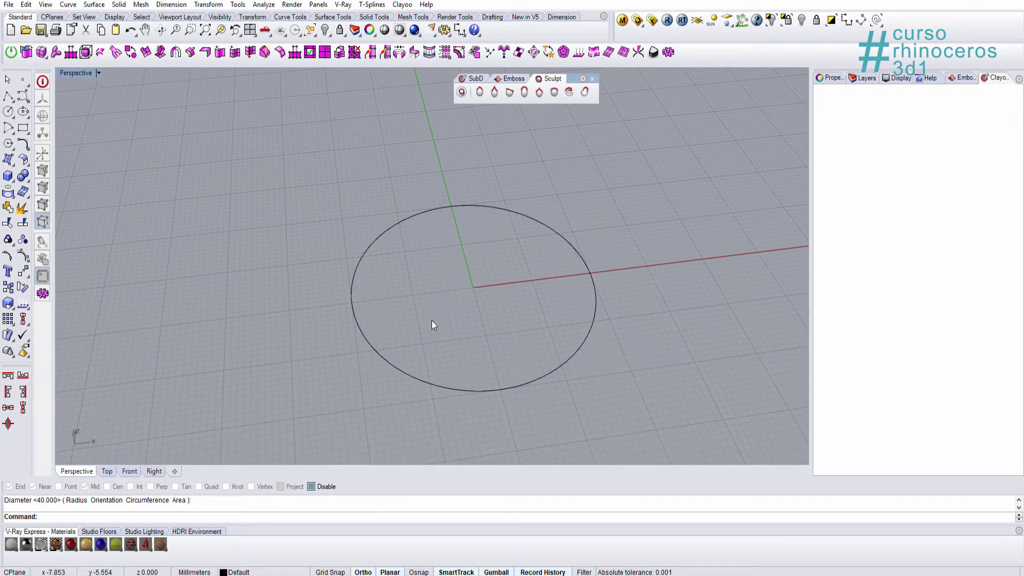
{"action": "right_click_drag", "start_coordinate": [431, 320], "coordinate": [302, 309]}
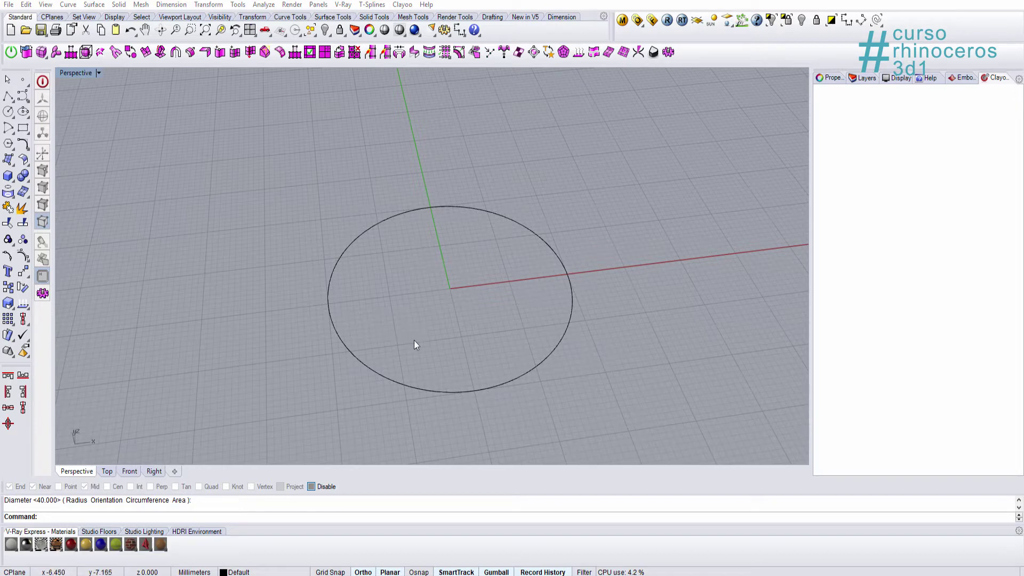
{"action": "right_click_drag", "start_coordinate": [395, 319], "coordinate": [358, 343]}
{"action": "scroll", "coordinate": [301, 297], "scroll_direction": "up", "scroll_amount": 5}
- Offset the circle 2 units inward, then window-select both circles
{"action": "left_click", "coordinate": [351, 283]}
{"action": "type", "text": "offset"}
{"action": "key", "text": "Return"}
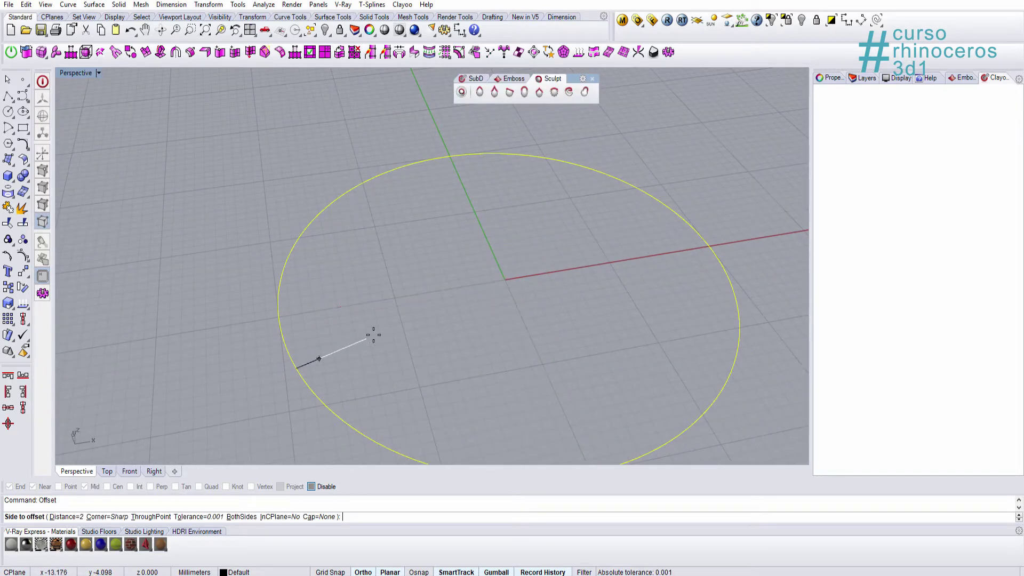
{"action": "left_click", "coordinate": [404, 316]}
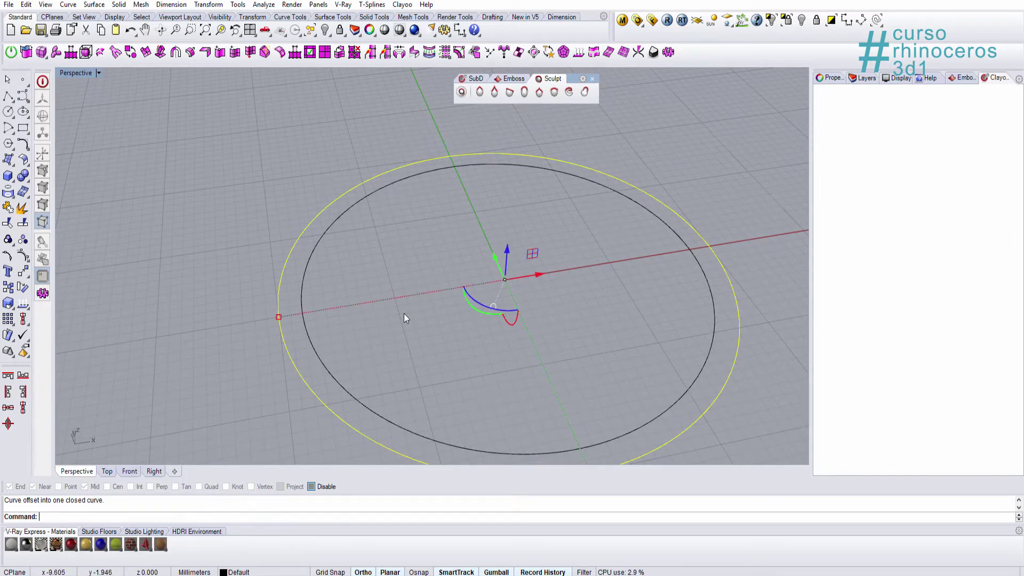
{"action": "left_click", "coordinate": [447, 244]}
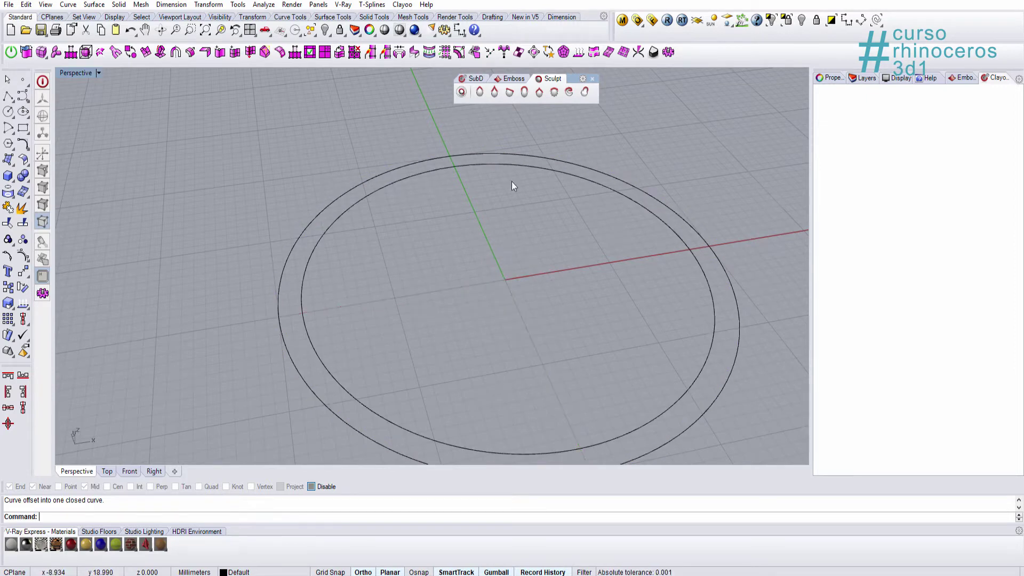
{"action": "left_click_drag", "start_coordinate": [364, 270], "coordinate": [271, 321]}
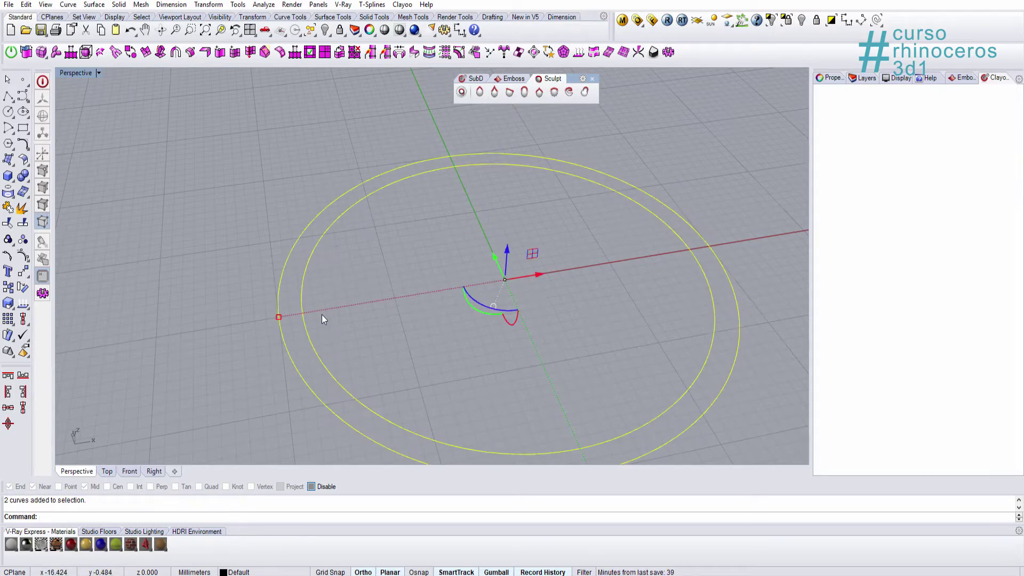
- Show the Clayoo Emboss toolbar and open its Raster to Vector settings at tolerance 0.25
{"action": "left_click", "coordinate": [512, 80]}
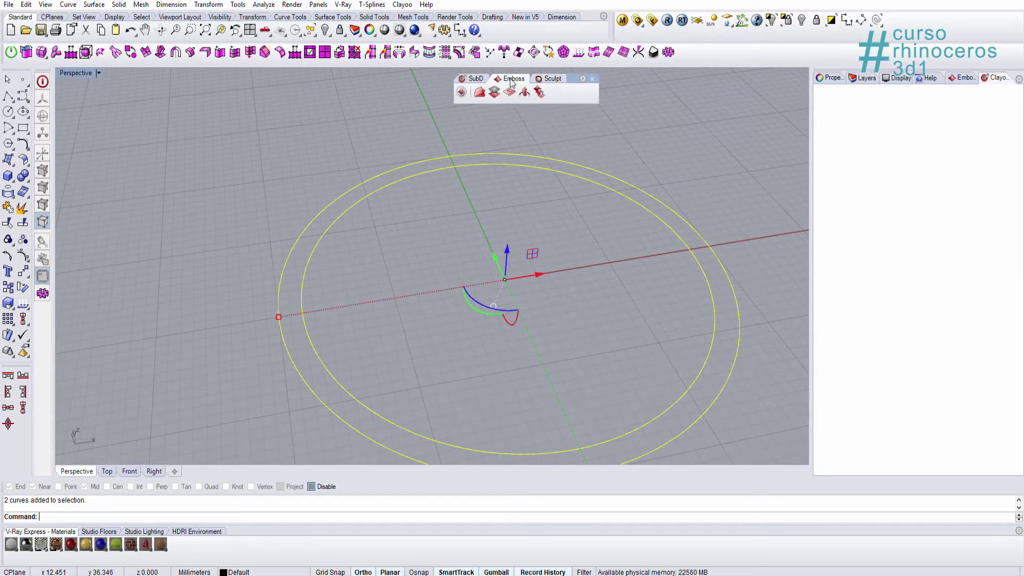
{"action": "right_click", "coordinate": [712, 60]}
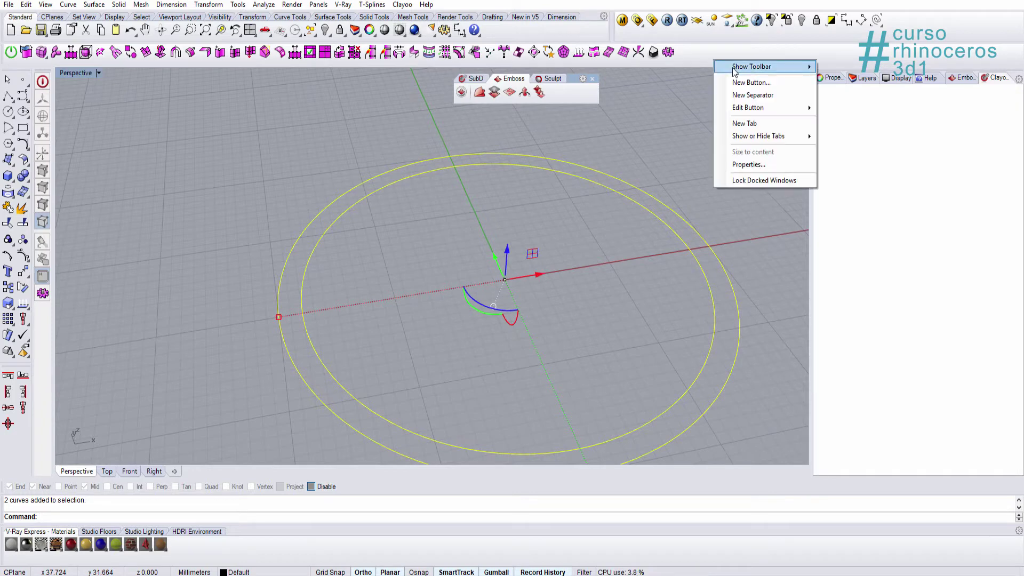
{"action": "mouse_move", "coordinate": [734, 70]}
{"action": "left_click_drag", "start_coordinate": [934, 111], "coordinate": [933, 288]}
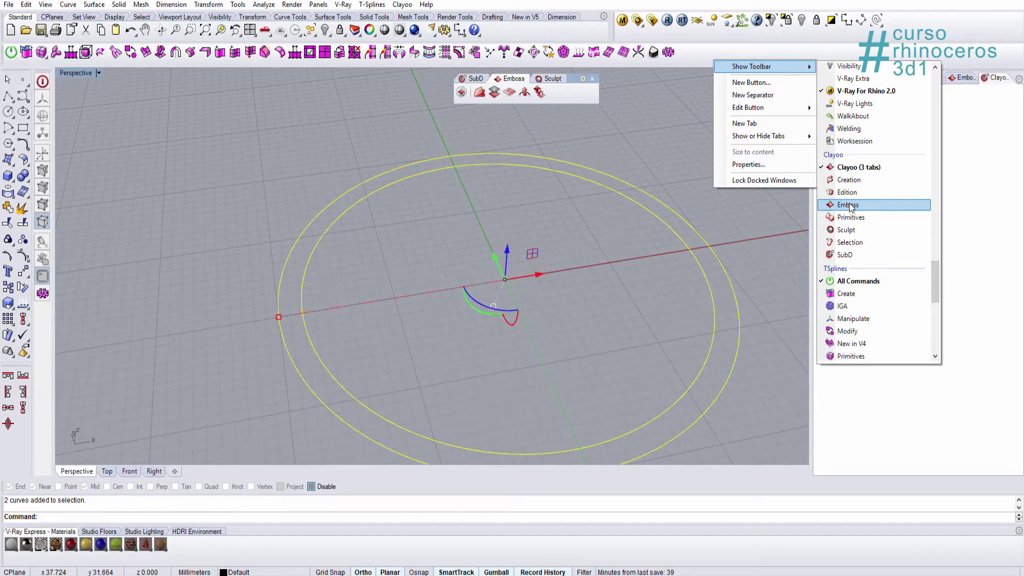
{"action": "left_click", "coordinate": [850, 206]}
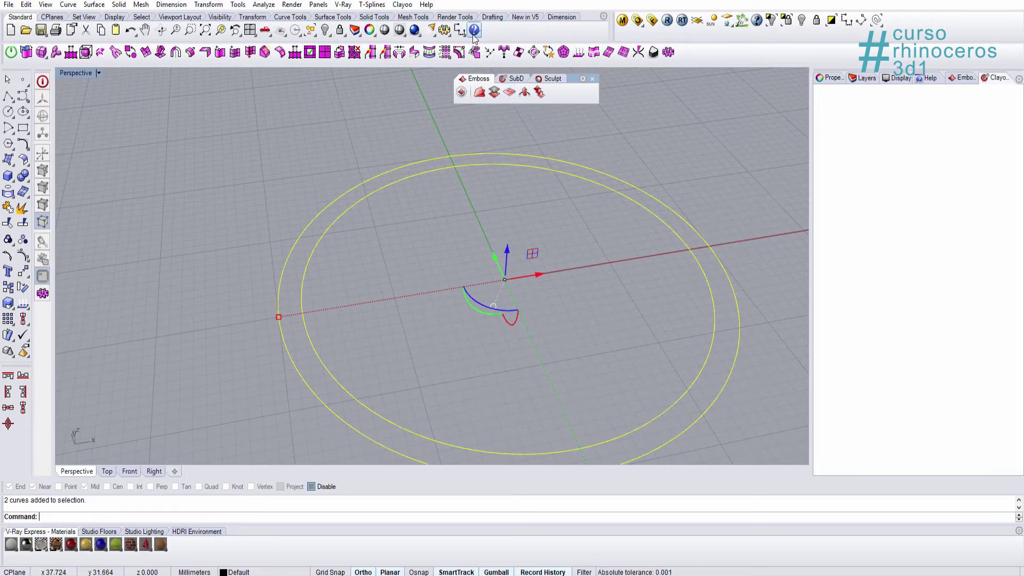
{"action": "left_click", "coordinate": [509, 93]}
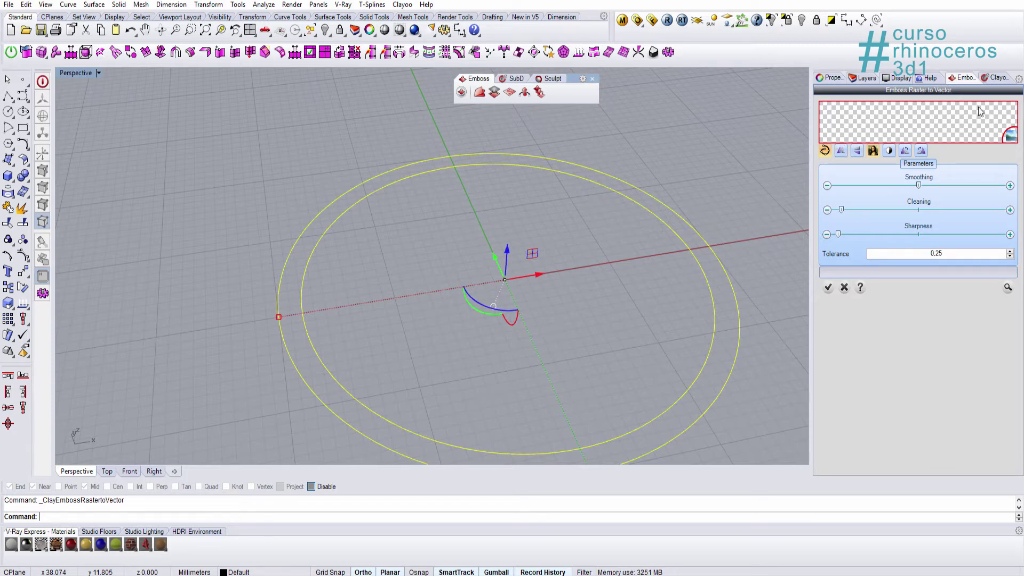
- Load the rhinoceros logo PNG image into the Raster to Vector panel
{"action": "left_click_drag", "start_coordinate": [811, 140], "coordinate": [802, 140]}
{"action": "left_click", "coordinate": [874, 124]}
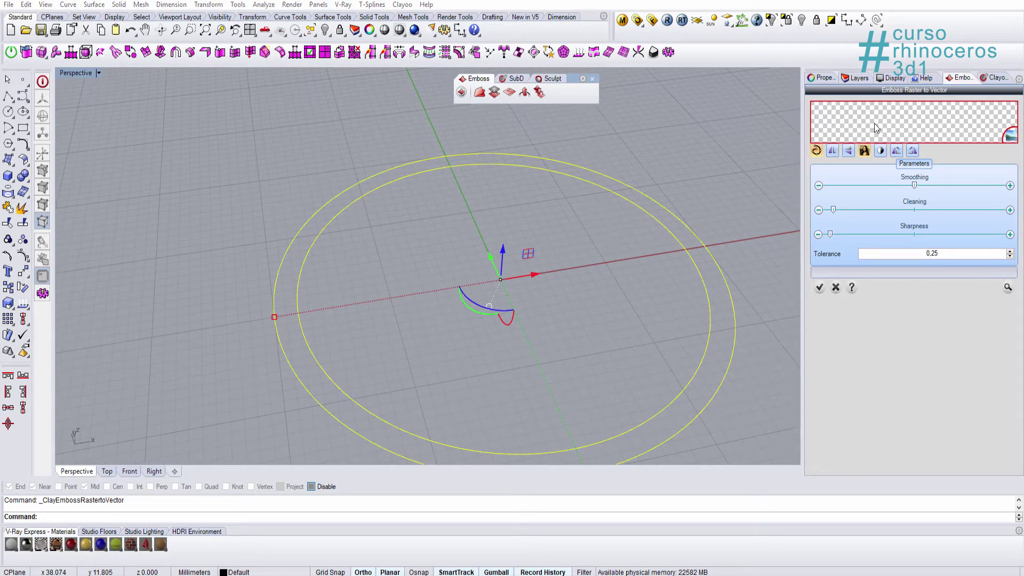
{"action": "left_click", "coordinate": [875, 123]}
{"action": "left_click_drag", "start_coordinate": [734, 209], "coordinate": [730, 367]}
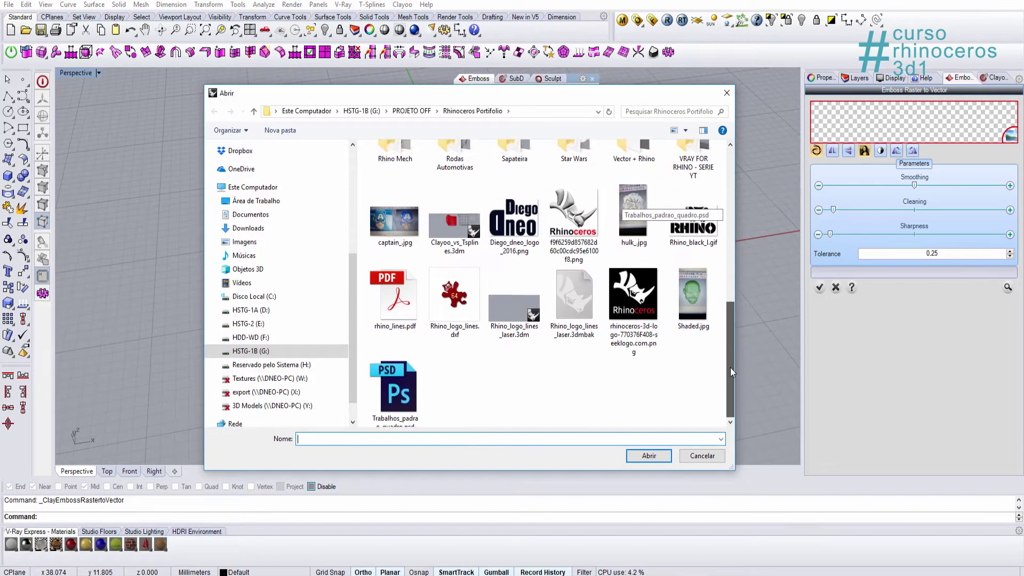
{"action": "double_click", "coordinate": [632, 297]}
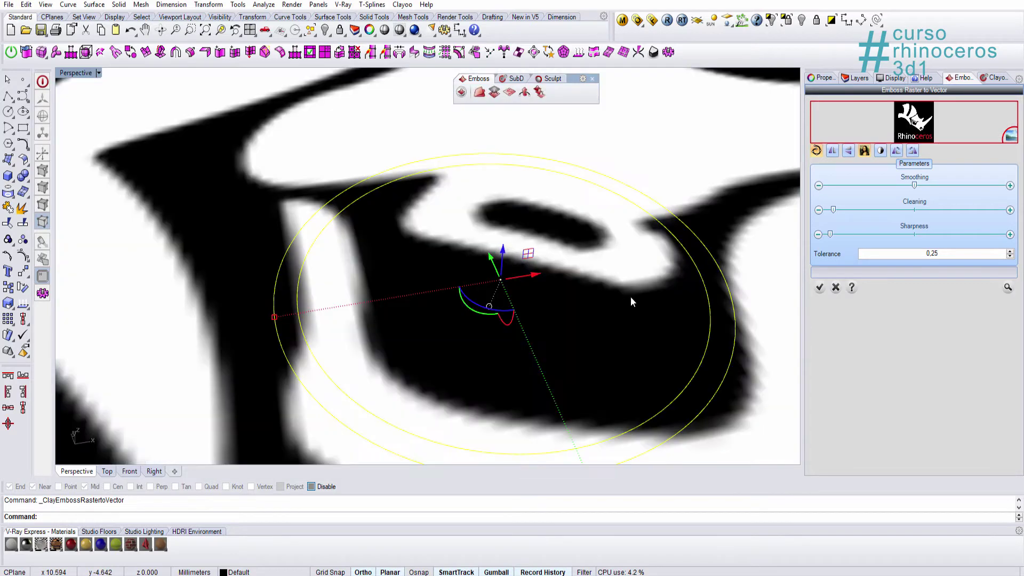
{"action": "scroll", "coordinate": [587, 301], "scroll_direction": "down", "scroll_amount": 8}
{"action": "scroll", "coordinate": [590, 300], "scroll_direction": "up", "scroll_amount": 5}
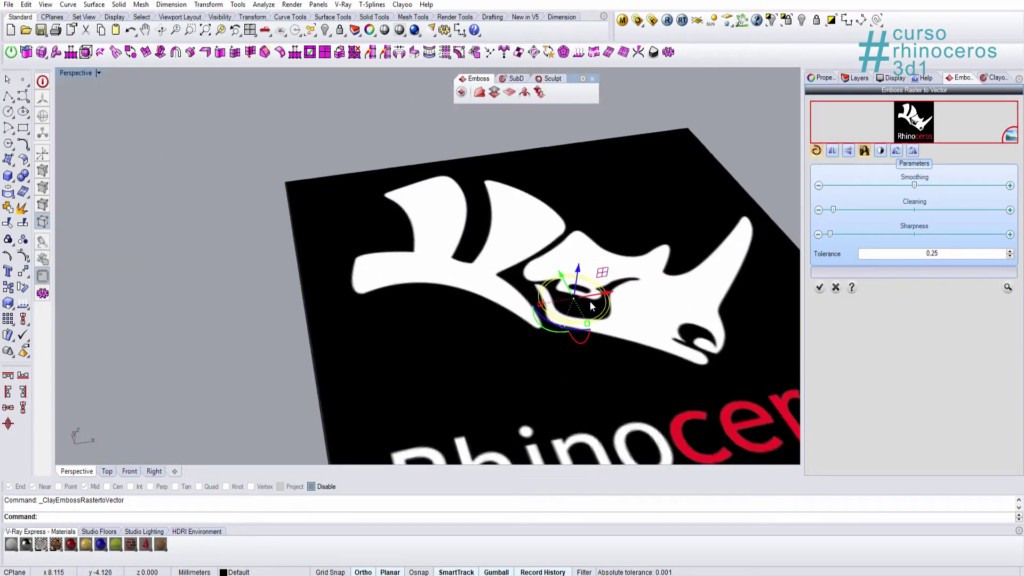
{"action": "scroll", "coordinate": [589, 301], "scroll_direction": "up", "scroll_amount": 4}
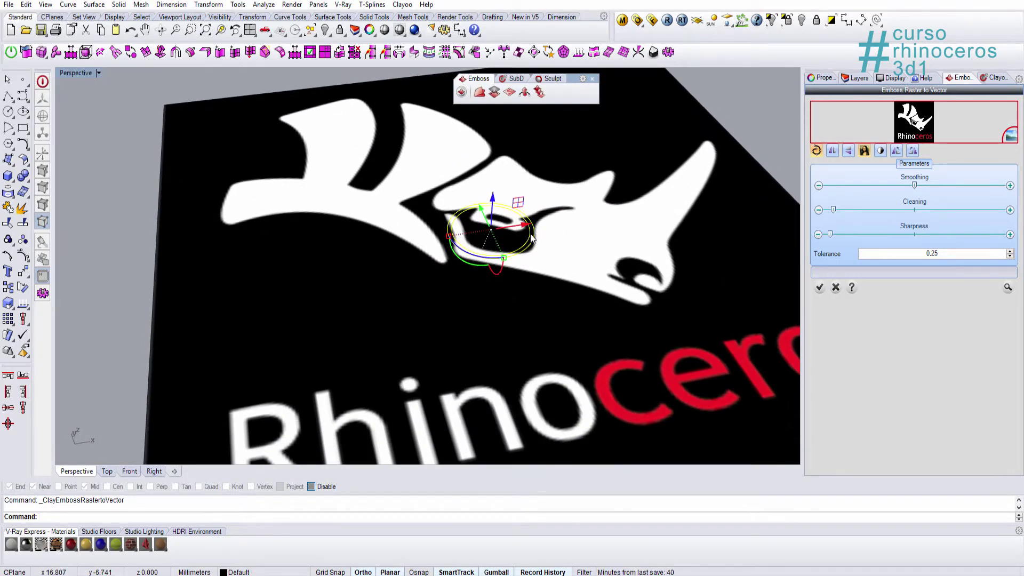
- Preview the traced logo outlines and raise the Cleaning amount, checking the rhino head
{"action": "left_click", "coordinate": [1009, 288]}
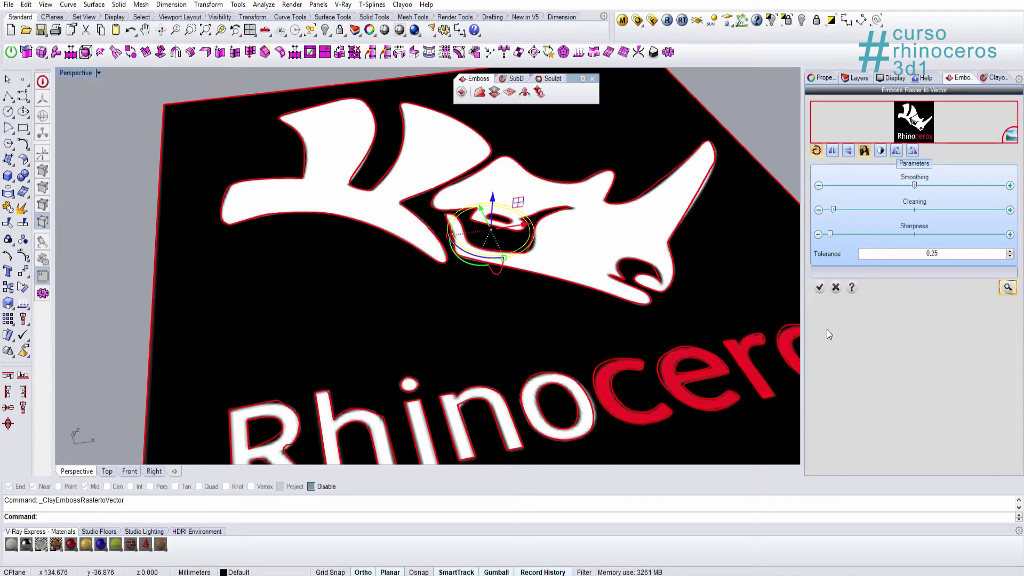
{"action": "mouse_move", "coordinate": [692, 232]}
{"action": "right_mouse_down"}
{"action": "mouse_move", "coordinate": [678, 288]}
{"action": "mouse_move", "coordinate": [681, 219]}
{"action": "mouse_move", "coordinate": [745, 187]}
{"action": "mouse_move", "coordinate": [718, 198]}
{"action": "mouse_move", "coordinate": [685, 237]}
{"action": "right_mouse_up"}
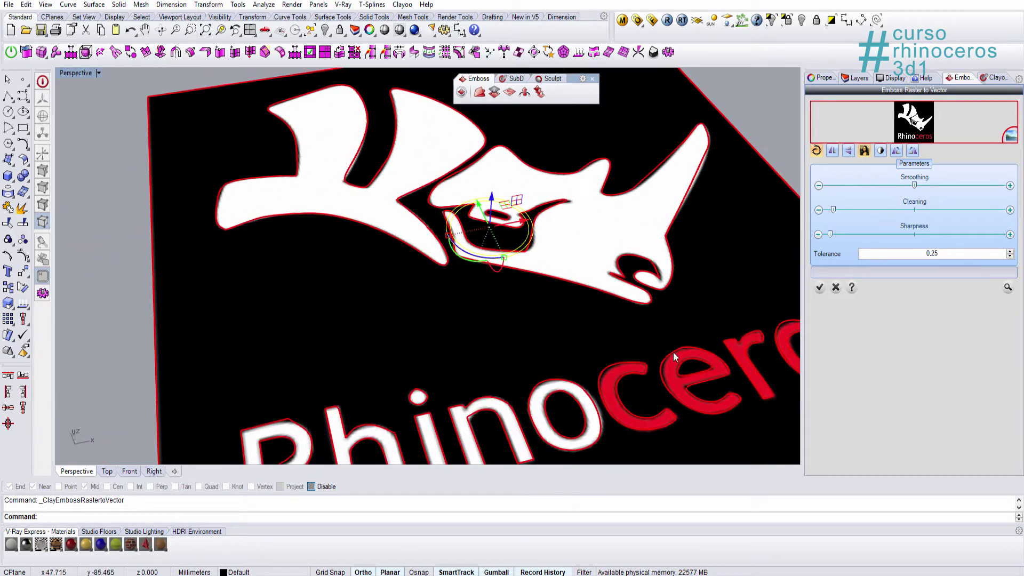
{"action": "right_click_drag", "start_coordinate": [694, 385], "coordinate": [604, 315], "text": "shift"}
{"action": "right_click_drag", "start_coordinate": [605, 276], "coordinate": [601, 353]}
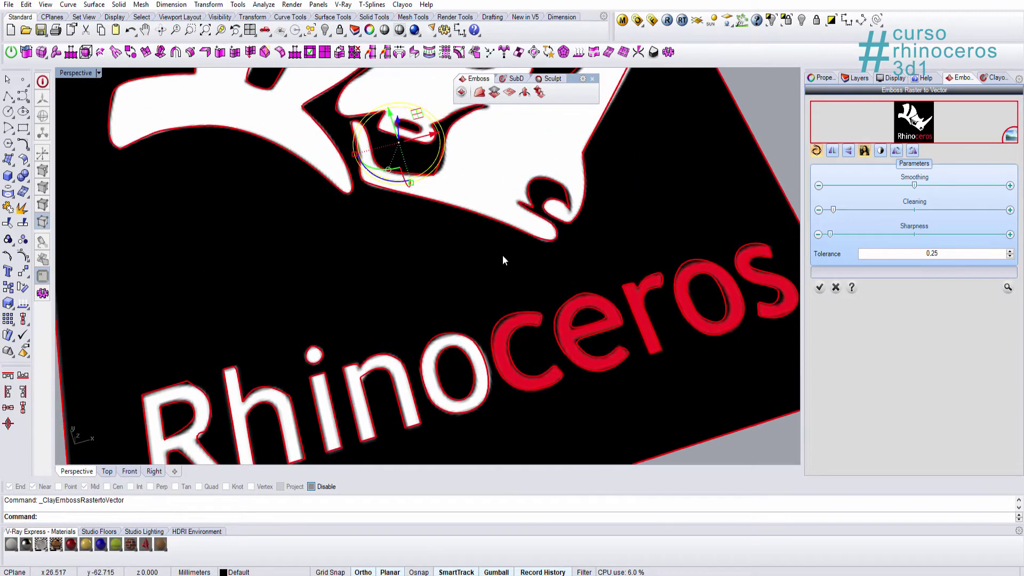
{"action": "right_click_drag", "start_coordinate": [512, 241], "coordinate": [564, 321], "text": "shift"}
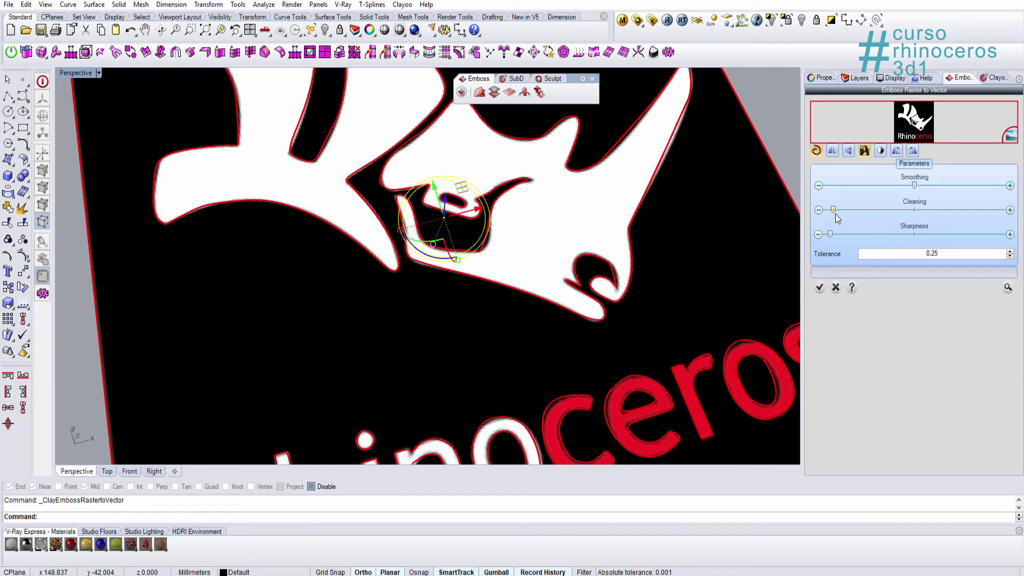
{"action": "left_click_drag", "start_coordinate": [834, 213], "coordinate": [847, 210]}
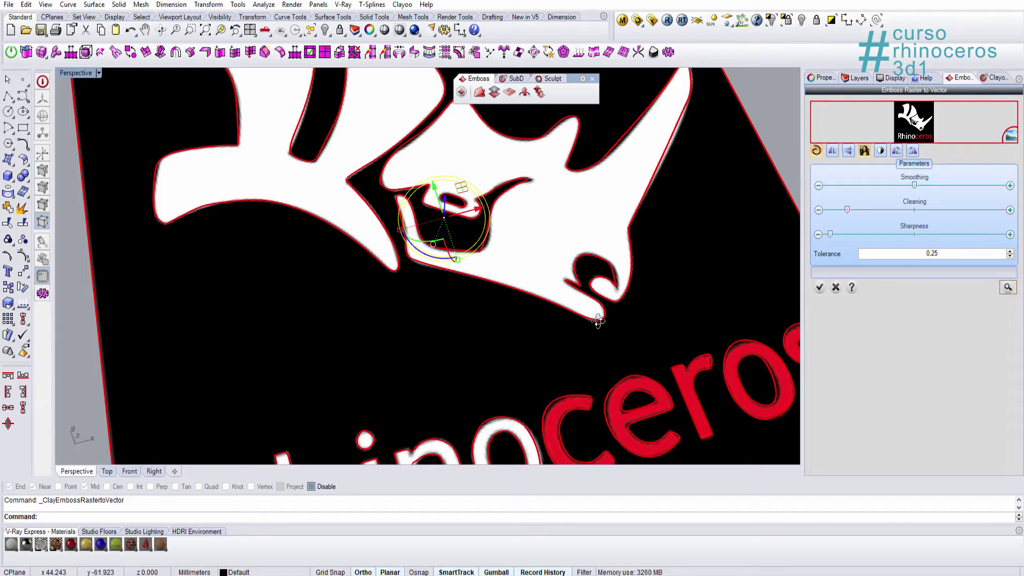
{"action": "right_click_drag", "start_coordinate": [597, 321], "coordinate": [599, 300]}
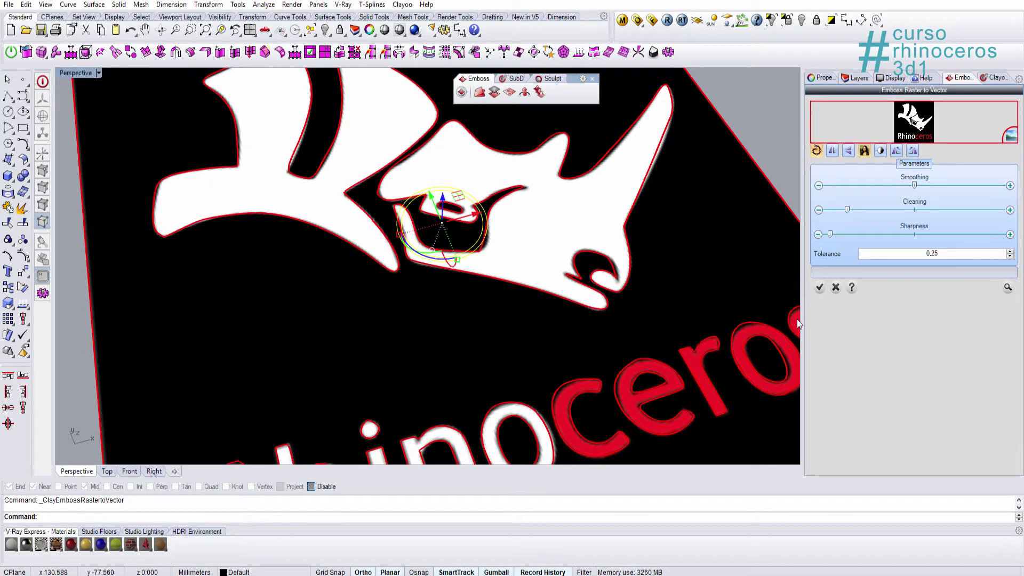
- Accept the logo trace as vector curves
{"action": "left_click", "coordinate": [820, 287]}
{"action": "right_click_drag", "start_coordinate": [754, 286], "coordinate": [565, 286]}
{"action": "scroll", "coordinate": [564, 281], "scroll_direction": "down", "scroll_amount": 5}
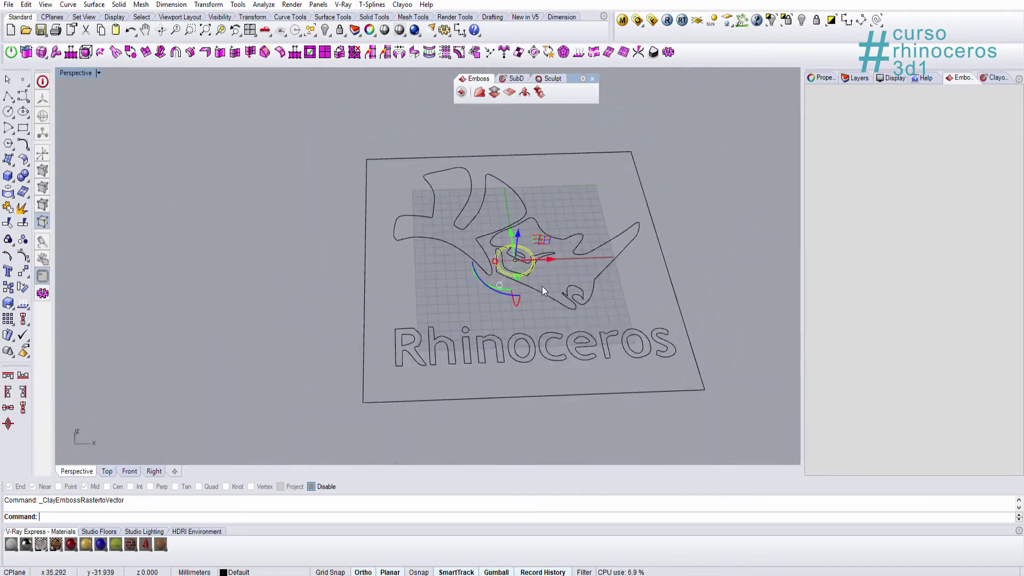
{"action": "scroll", "coordinate": [543, 357], "scroll_direction": "up", "scroll_amount": 1}
{"action": "key", "text": "Escape"}
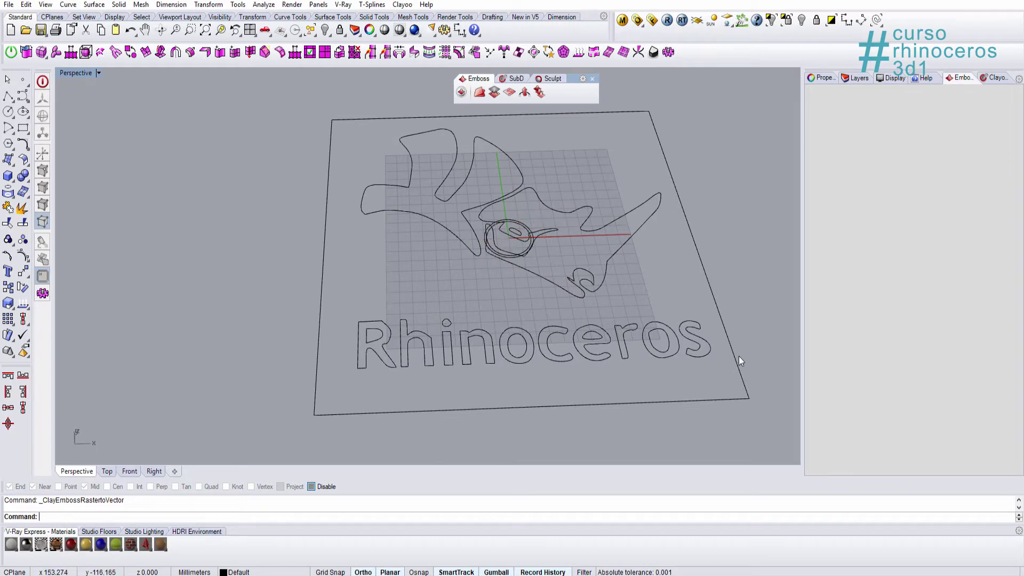
- Delete the rectangular plane outline, the Rhinoceros lettering and the small loose curves
{"action": "left_click", "coordinate": [735, 356]}
{"action": "key", "text": "Delete"}
{"action": "left_click_drag", "start_coordinate": [744, 404], "coordinate": [366, 344]}
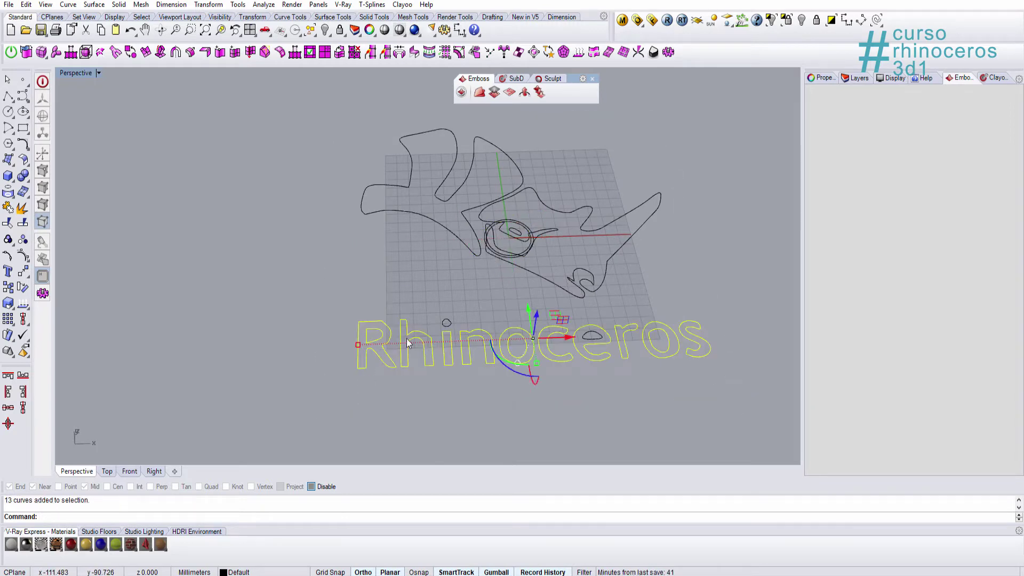
{"action": "key", "text": "Delete"}
{"action": "scroll", "coordinate": [514, 274], "scroll_direction": "up", "scroll_amount": 5}
{"action": "scroll", "coordinate": [688, 352], "scroll_direction": "down", "scroll_amount": 3}
{"action": "left_click_drag", "start_coordinate": [758, 348], "coordinate": [519, 400]}
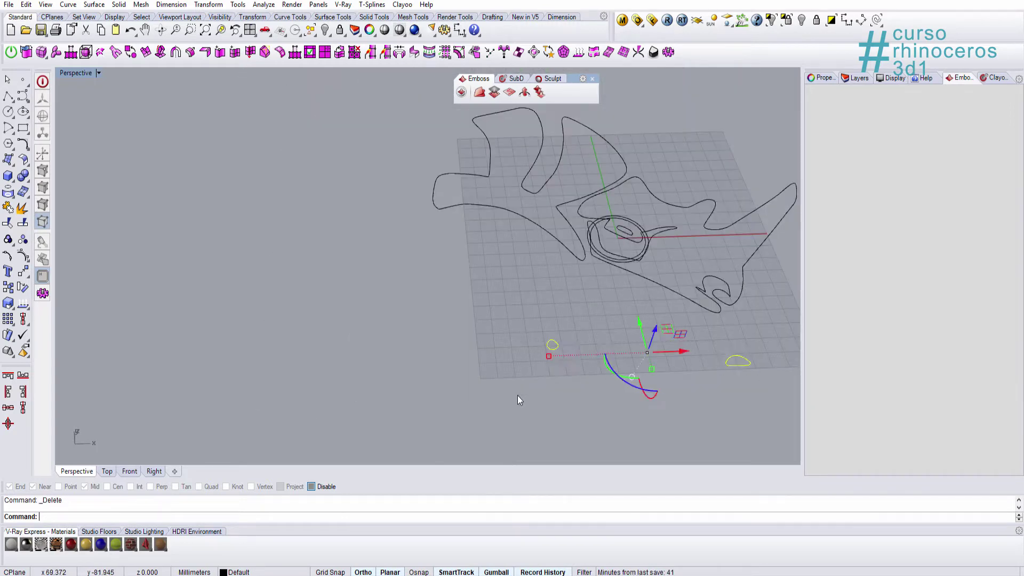
{"action": "key", "text": "Delete"}
{"action": "scroll", "coordinate": [645, 267], "scroll_direction": "up", "scroll_amount": 6}
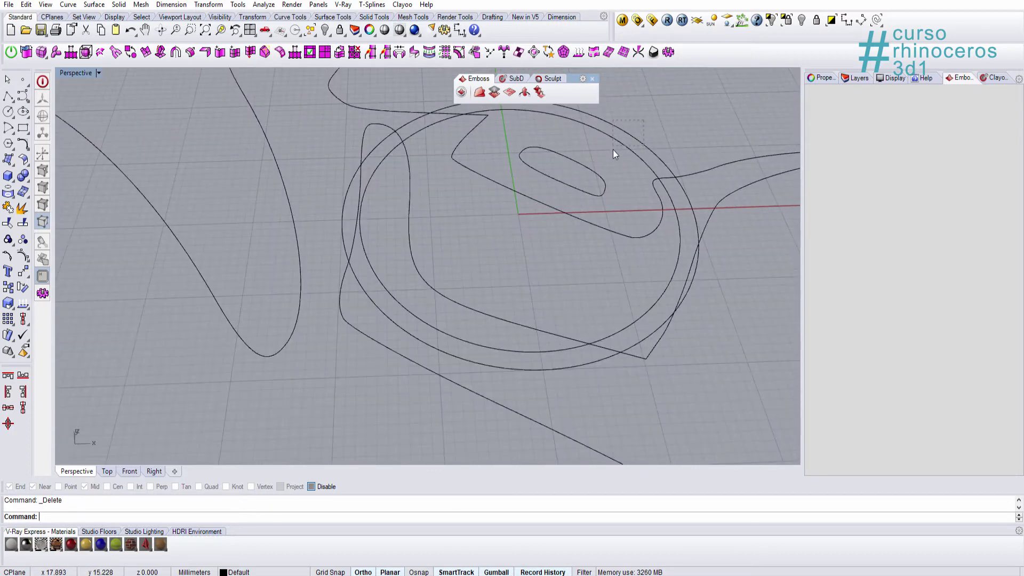
- Move and scale the rhino head curves so they sit centred inside the two rings
{"action": "left_click_drag", "start_coordinate": [613, 151], "coordinate": [615, 149]}
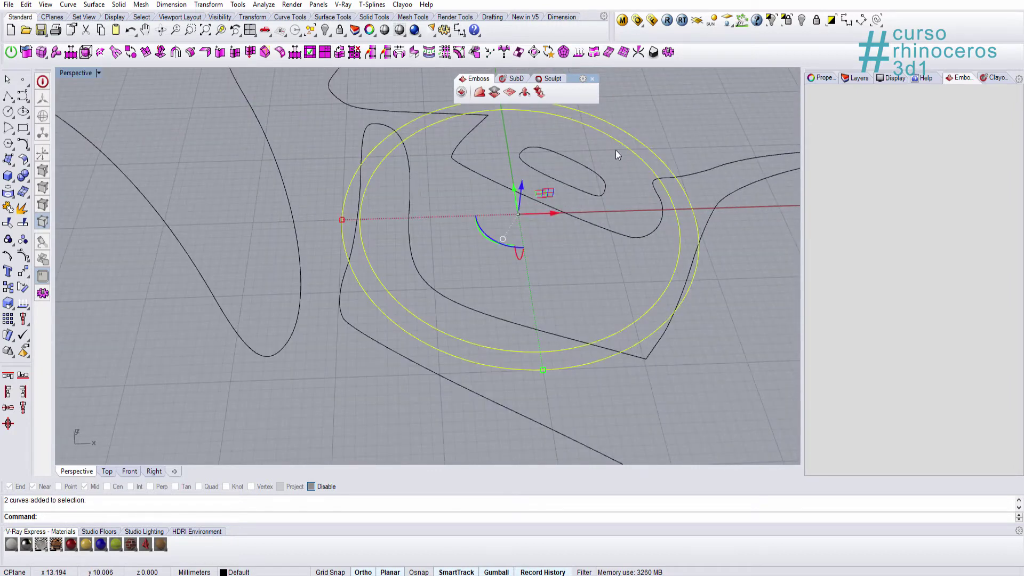
{"action": "left_click", "coordinate": [830, 21]}
{"action": "scroll", "coordinate": [656, 229], "scroll_direction": "down", "scroll_amount": 4}
{"action": "scroll", "coordinate": [651, 233], "scroll_direction": "up", "scroll_amount": 1}
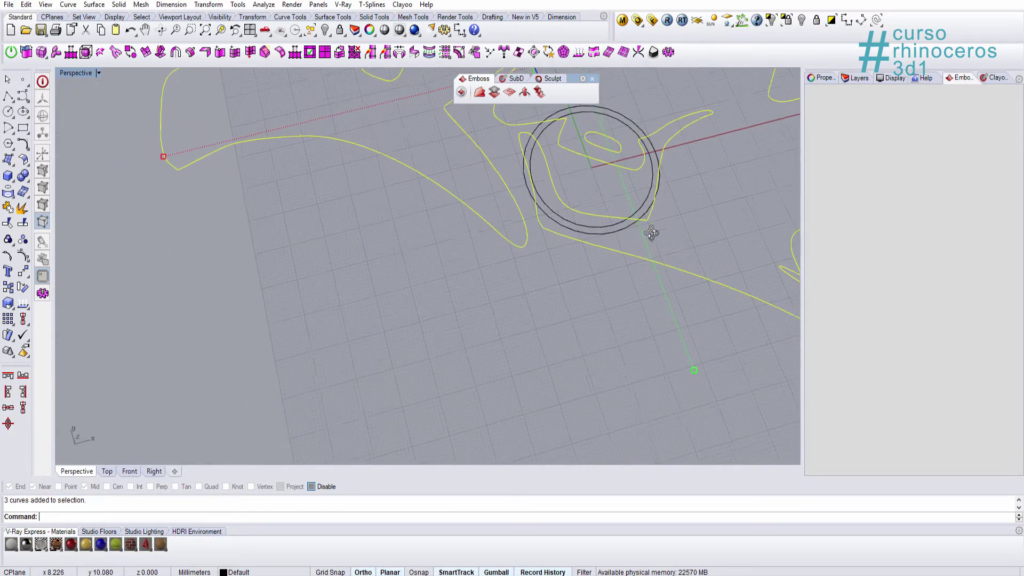
{"action": "left_click_drag", "start_coordinate": [693, 369], "coordinate": [551, 119]}
{"action": "right_click_drag", "start_coordinate": [573, 133], "coordinate": [546, 288], "text": "shift"}
{"action": "left_click_drag", "start_coordinate": [572, 163], "coordinate": [588, 274]}
{"action": "scroll", "coordinate": [608, 366], "scroll_direction": "up", "scroll_amount": 4}
{"action": "left_click_drag", "start_coordinate": [577, 382], "coordinate": [561, 350], "text": "shift"}
{"action": "scroll", "coordinate": [562, 348], "scroll_direction": "up", "scroll_amount": 5}
{"action": "right_click_drag", "start_coordinate": [562, 342], "coordinate": [543, 286]}
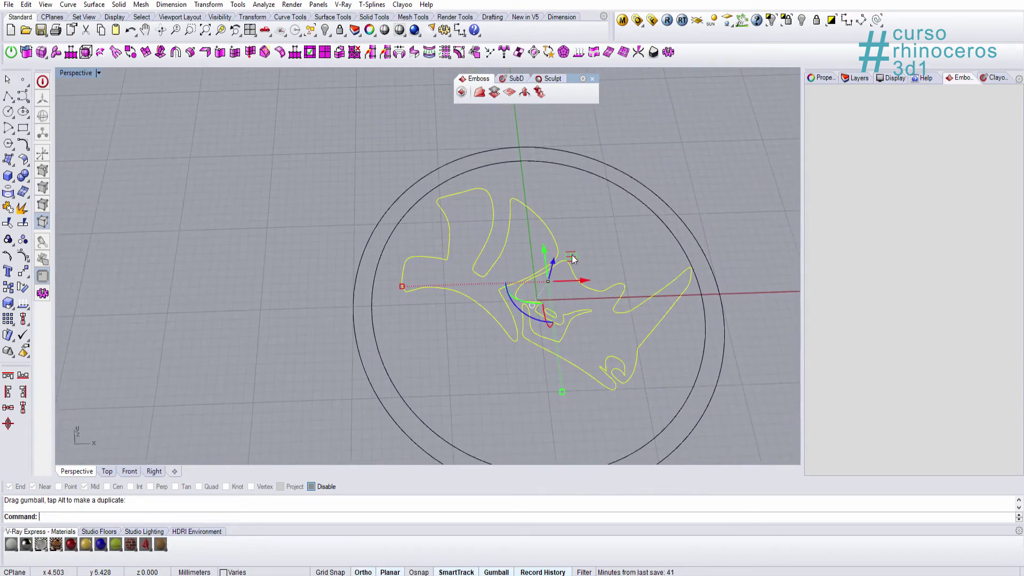
{"action": "left_click_drag", "start_coordinate": [572, 256], "coordinate": [565, 280]}
{"action": "right_click_drag", "start_coordinate": [582, 378], "coordinate": [630, 285], "text": "shift"}
- Save the model as Emboss_01.3dm
{"action": "left_click", "coordinate": [654, 331]}
{"action": "right_click_drag", "start_coordinate": [541, 304], "coordinate": [491, 337]}
{"action": "right_click_drag", "start_coordinate": [492, 338], "coordinate": [517, 322], "text": "shift"}
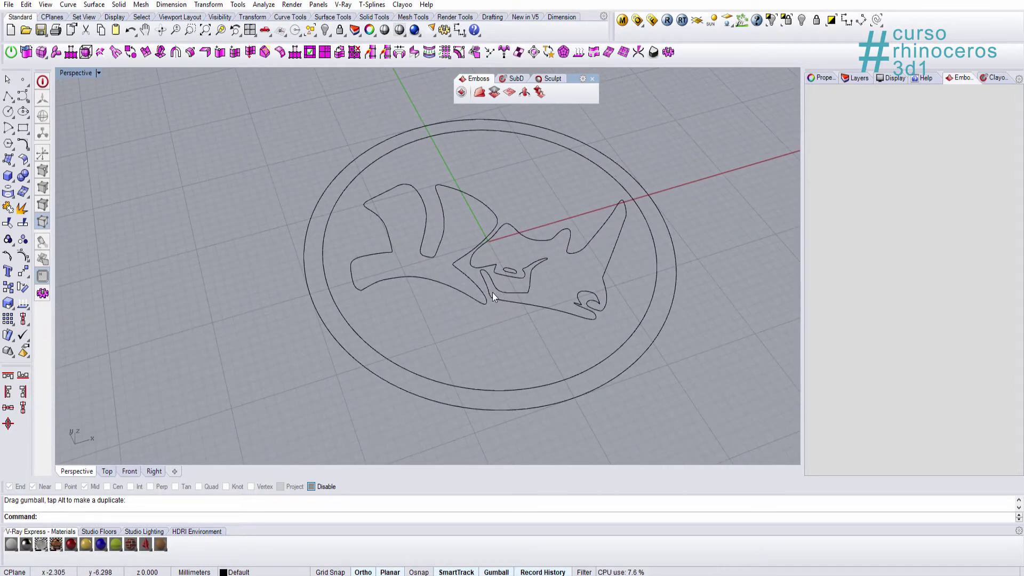
{"action": "key", "text": "ctrl+s"}
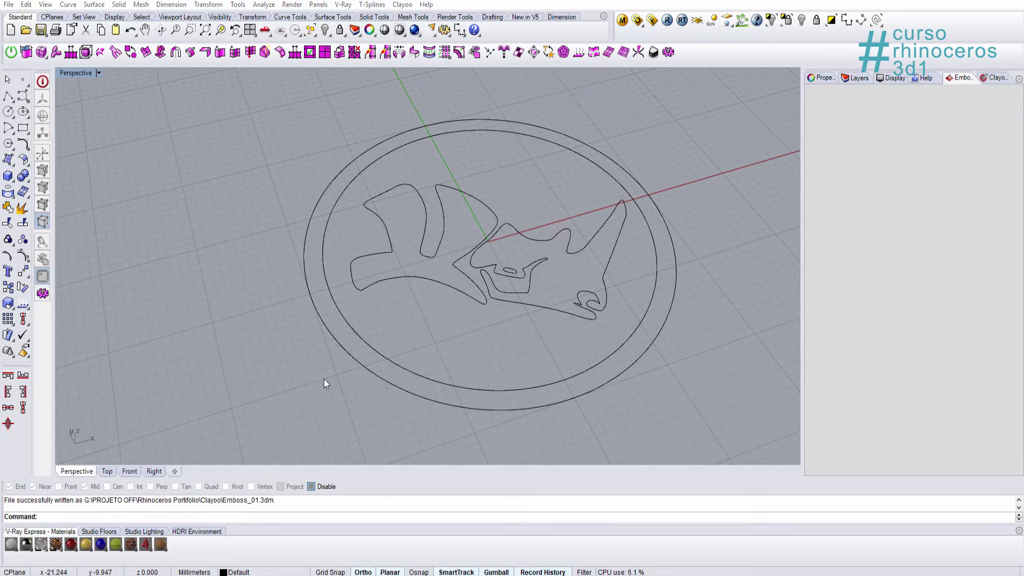
{"action": "right_click_drag", "start_coordinate": [324, 379], "coordinate": [321, 377]}
{"action": "right_click_drag", "start_coordinate": [436, 356], "coordinate": [459, 277]}
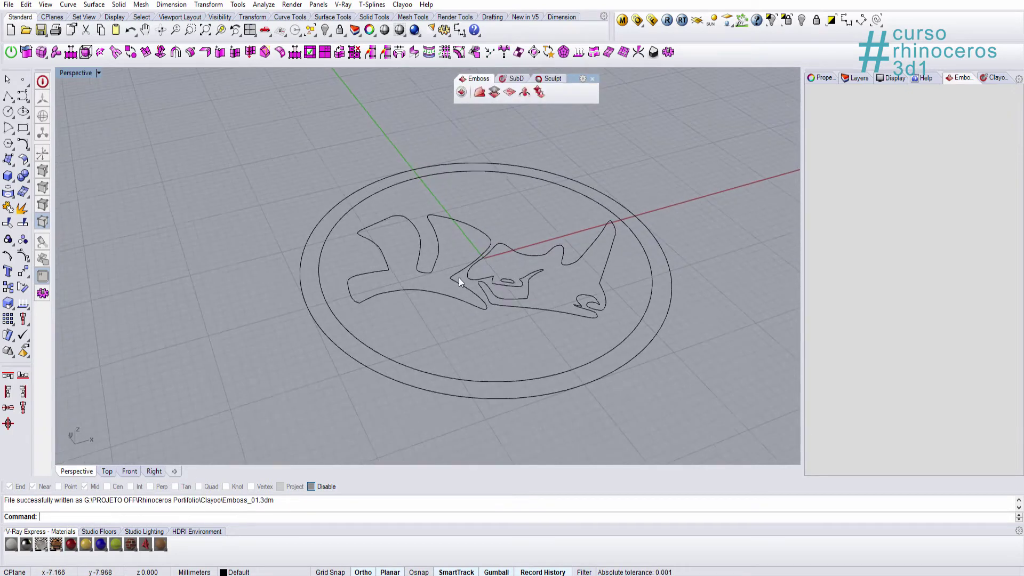
- Start a new Clayoo emboss project and set its Width and Height to 45
{"action": "left_click", "coordinate": [462, 93]}
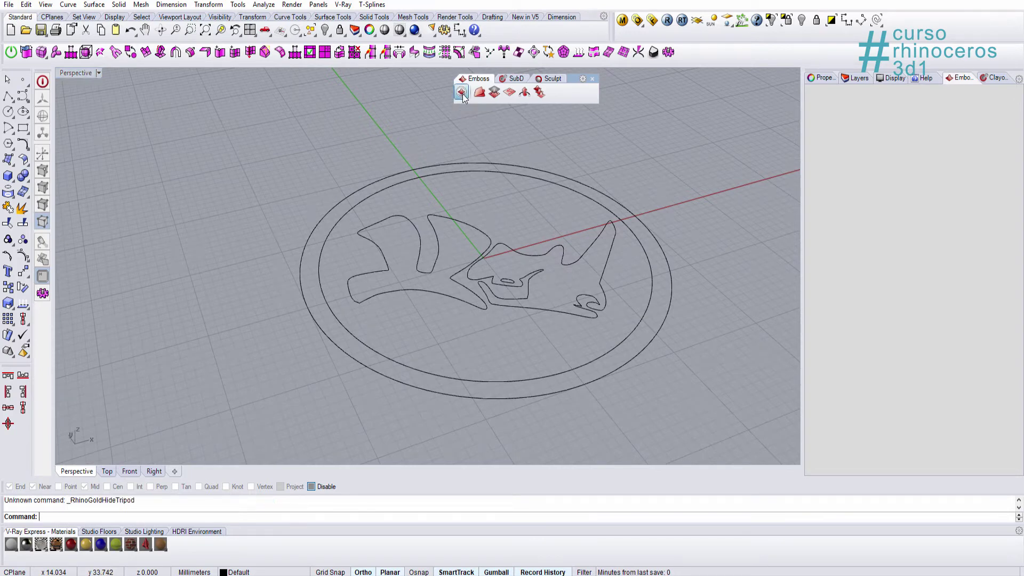
{"action": "left_click", "coordinate": [462, 283]}
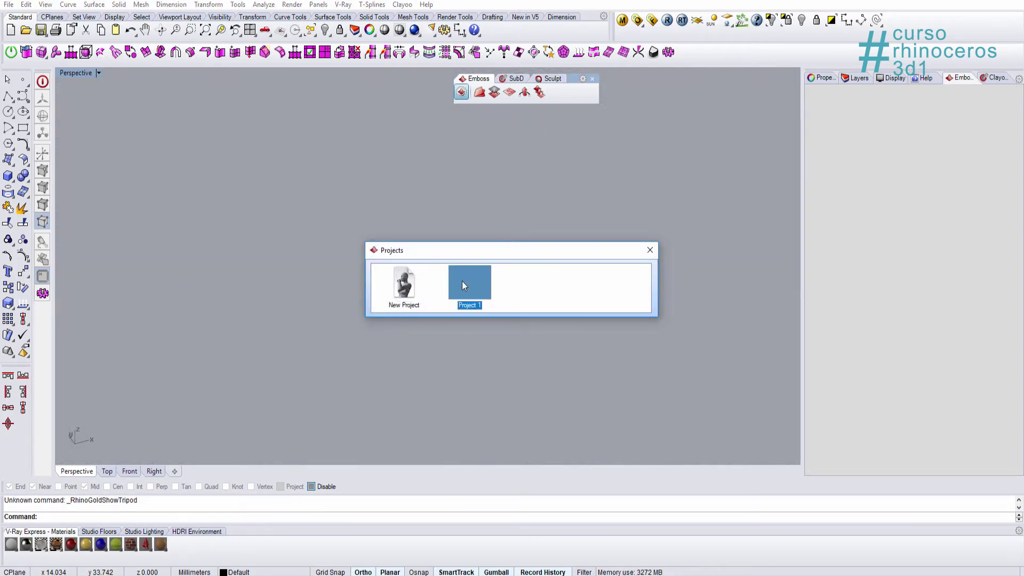
{"action": "double_click", "coordinate": [403, 285]}
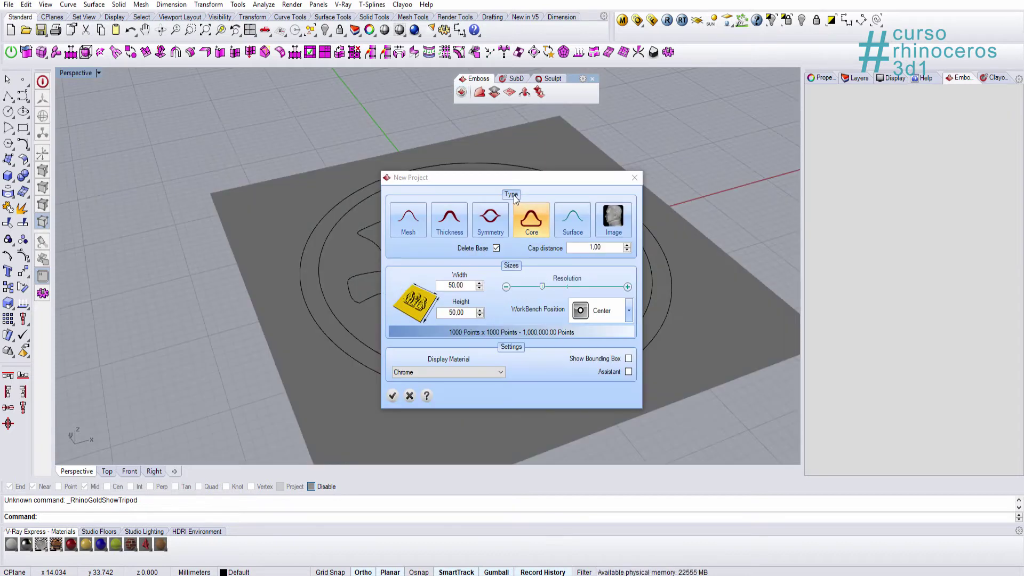
{"action": "left_click_drag", "start_coordinate": [512, 182], "coordinate": [367, 190]}
{"action": "left_click_drag", "start_coordinate": [349, 155], "coordinate": [371, 156]}
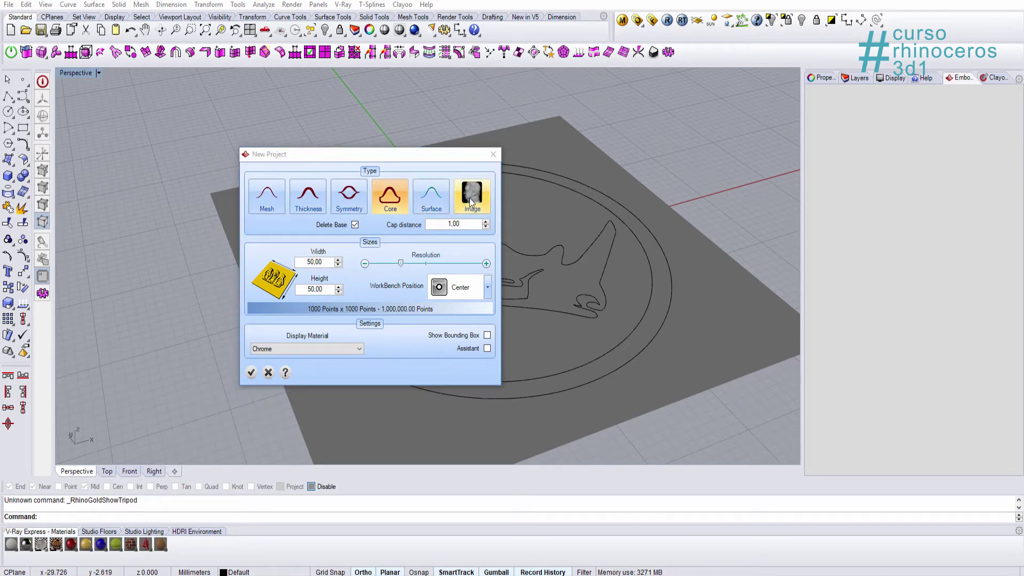
{"action": "mouse_move", "coordinate": [421, 160]}
{"action": "left_mouse_down"}
{"action": "mouse_move", "coordinate": [430, 133]}
{"action": "mouse_move", "coordinate": [384, 128]}
{"action": "left_mouse_up"}
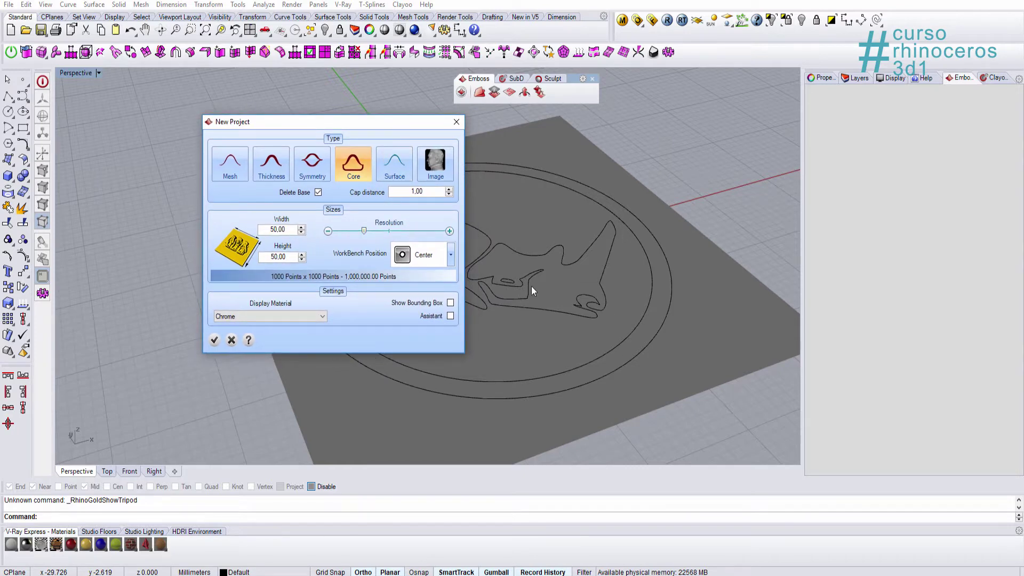
{"action": "left_click_drag", "start_coordinate": [270, 229], "coordinate": [287, 230]}
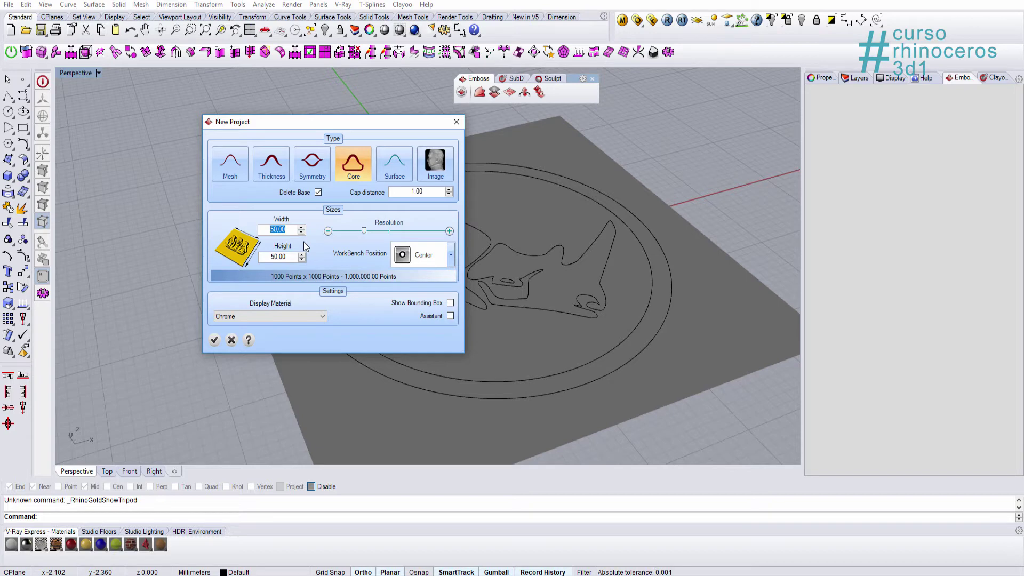
{"action": "left_click_drag", "start_coordinate": [292, 258], "coordinate": [258, 255]}
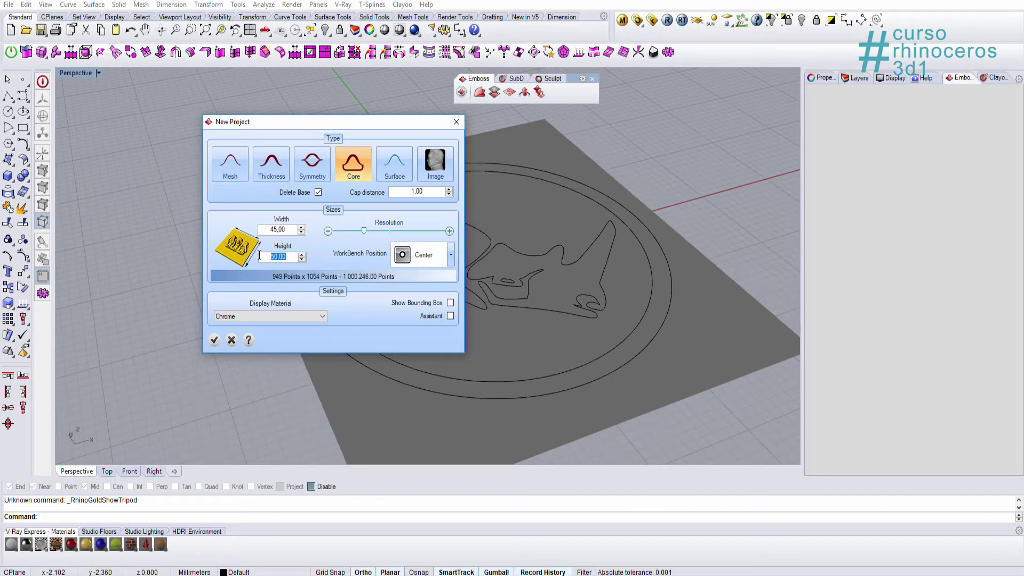
{"action": "type", "text": "45"}
{"action": "right_click_drag", "start_coordinate": [739, 334], "coordinate": [739, 353]}
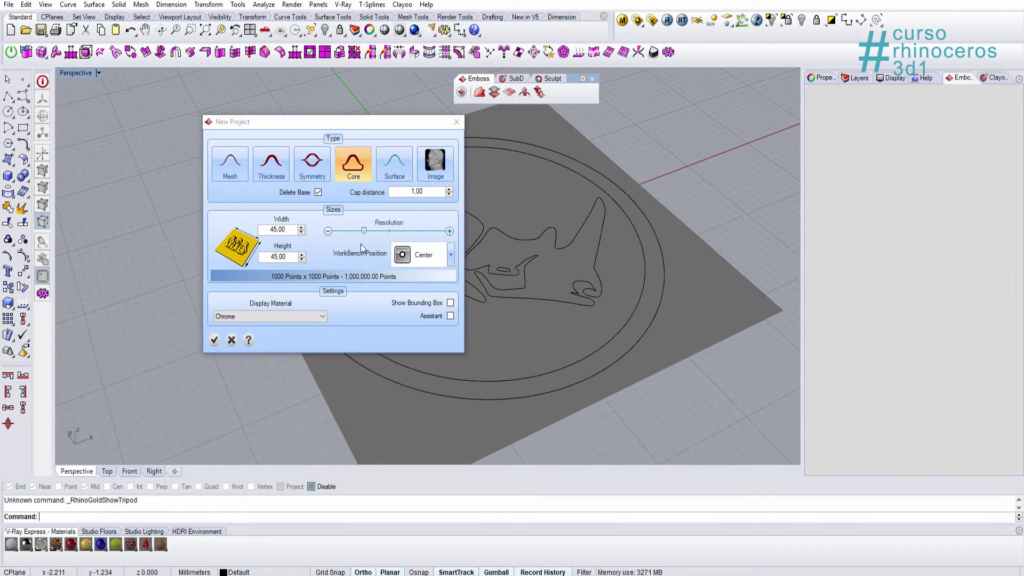
- Set resolution to 1000 x 1000, choose Core type and Brass material, and confirm
{"action": "left_click_drag", "start_coordinate": [364, 230], "coordinate": [361, 230]}
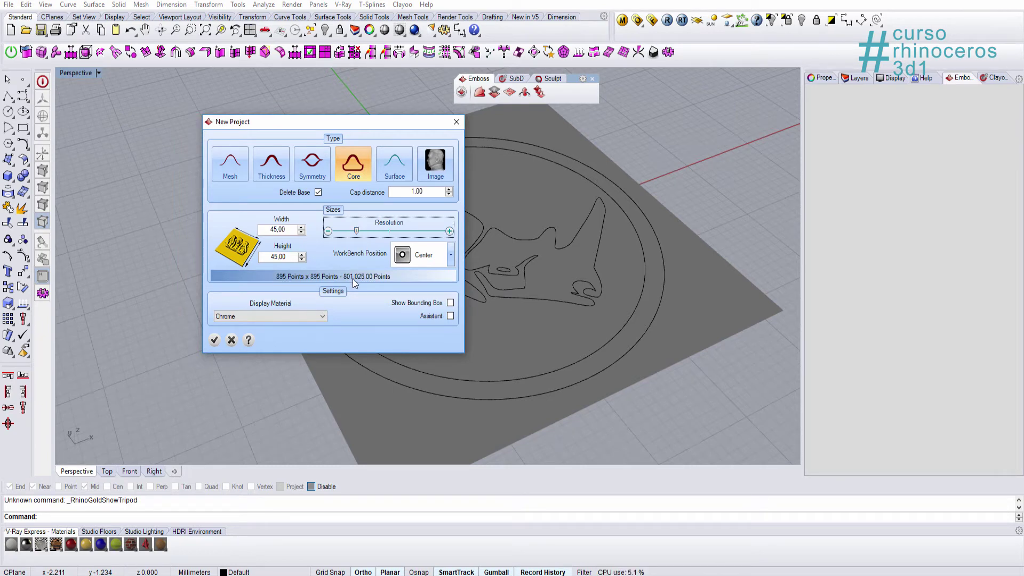
{"action": "left_click", "coordinate": [365, 232]}
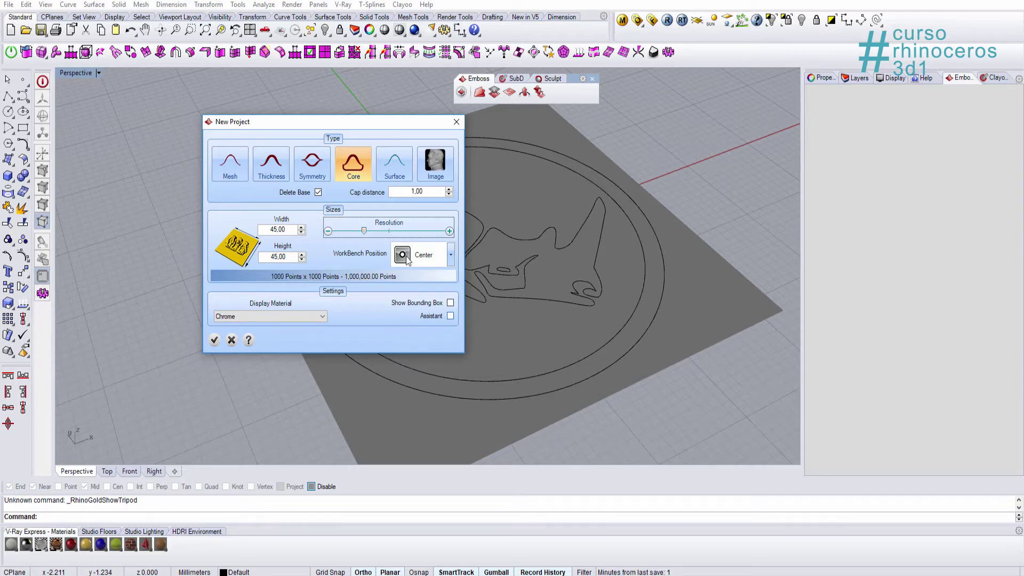
{"action": "left_click", "coordinate": [320, 193]}
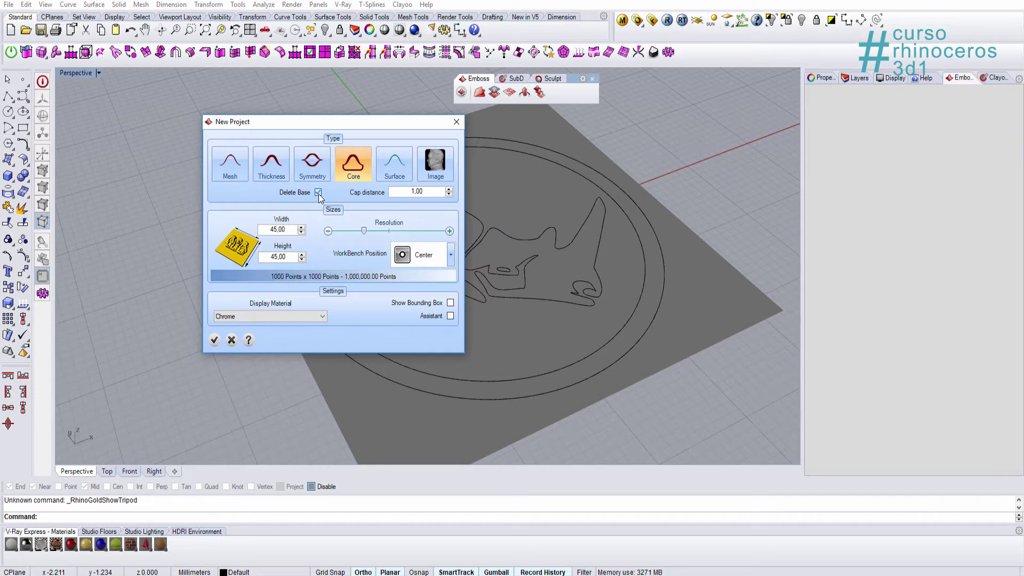
{"action": "left_click", "coordinate": [321, 193]}
{"action": "left_click", "coordinate": [362, 176]}
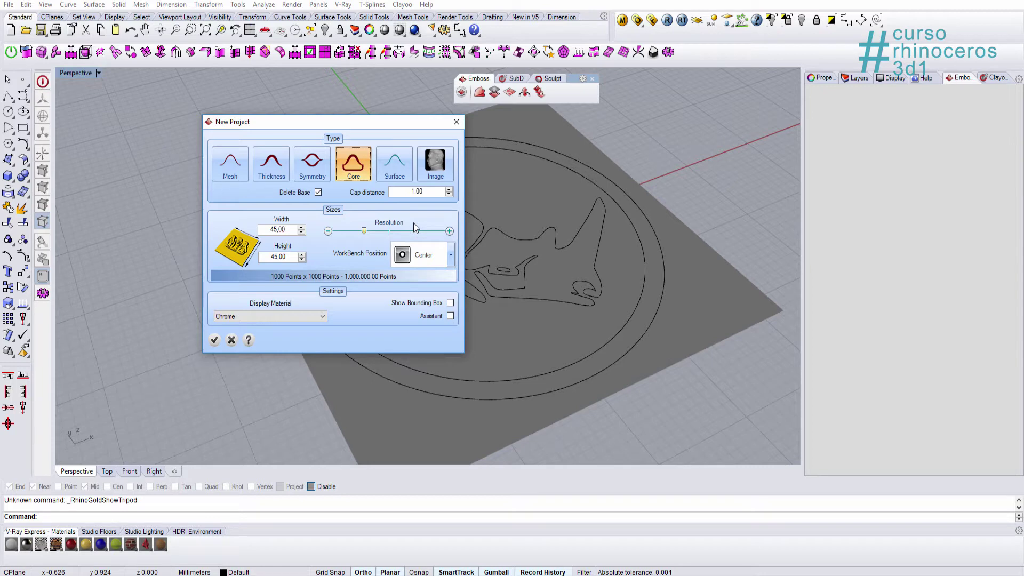
{"action": "left_click", "coordinate": [324, 316]}
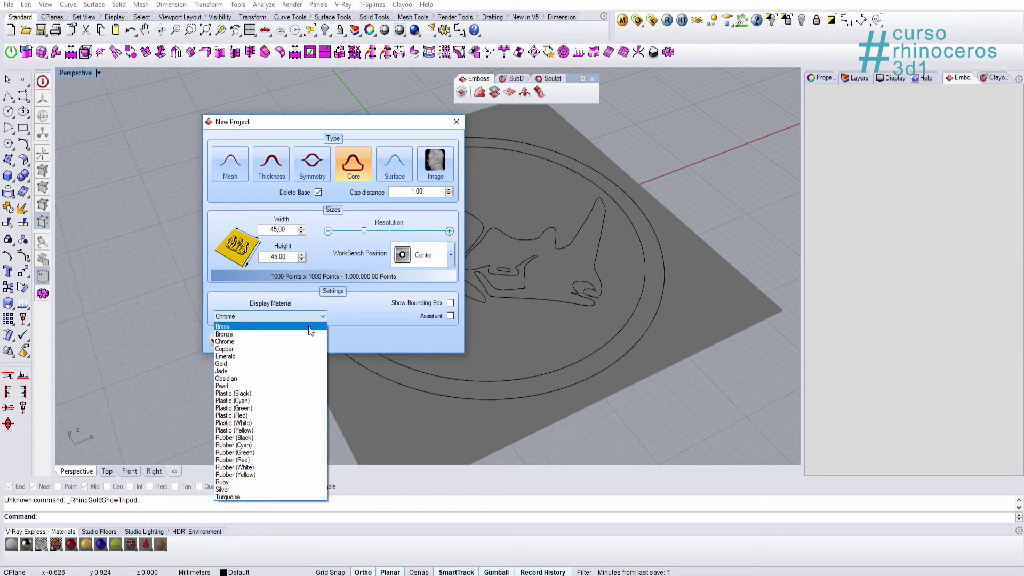
{"action": "left_click", "coordinate": [306, 326]}
{"action": "right_click_drag", "start_coordinate": [602, 334], "coordinate": [593, 339]}
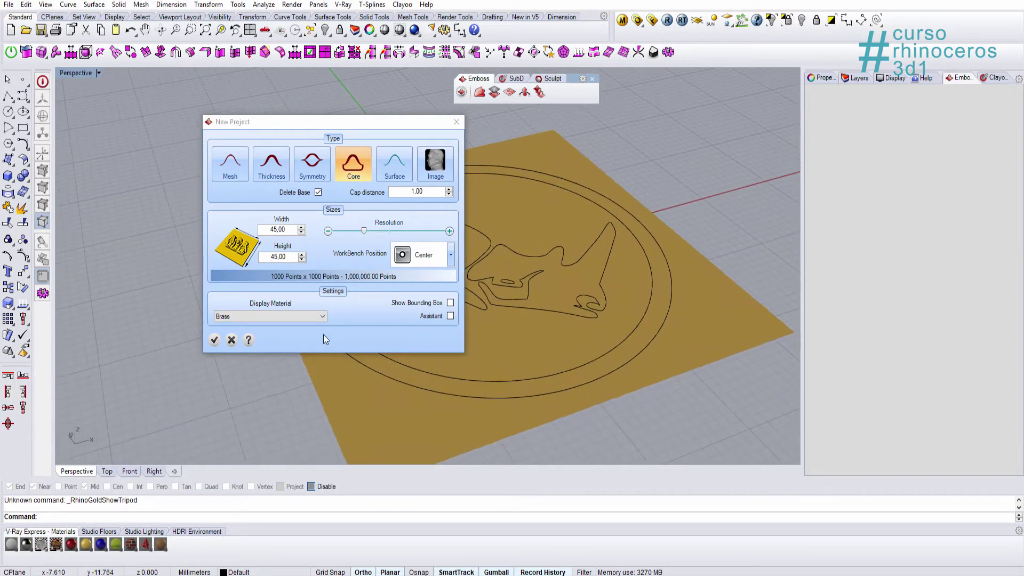
{"action": "left_click", "coordinate": [216, 340]}
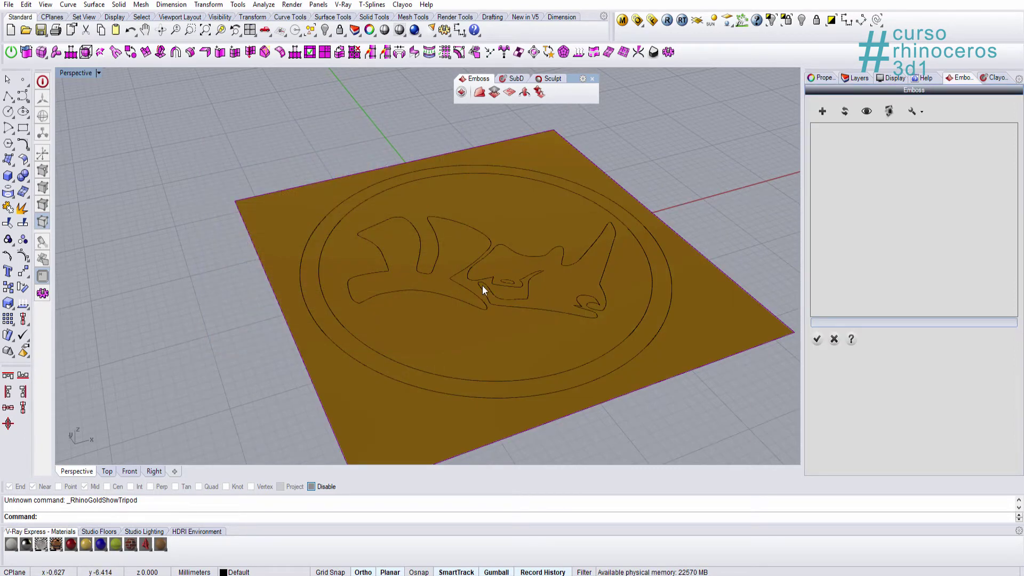
- Add an emboss operation with the outer rim circle assigned as its curve
{"action": "right_click_drag", "start_coordinate": [491, 264], "coordinate": [646, 251]}
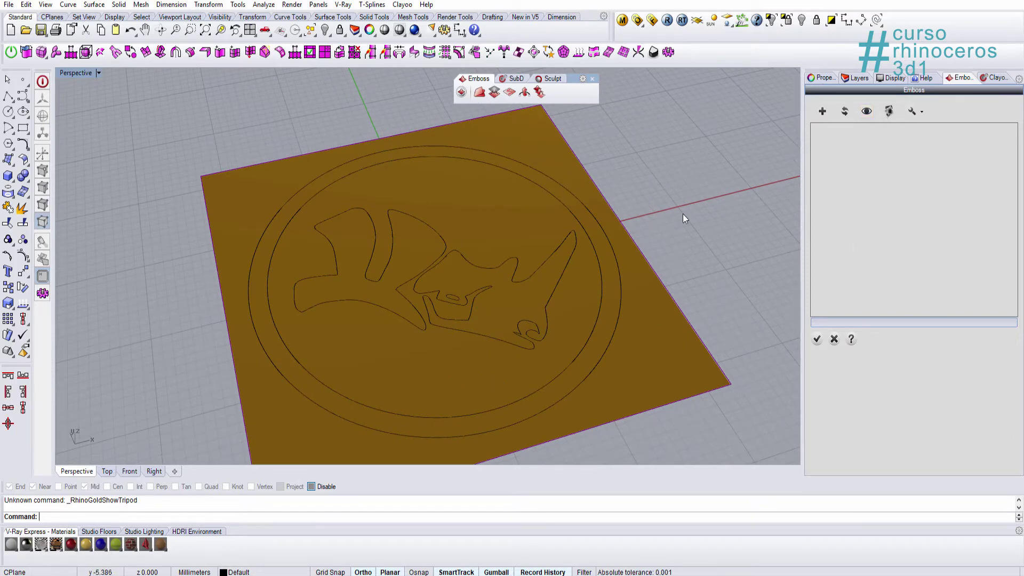
{"action": "left_click", "coordinate": [818, 113]}
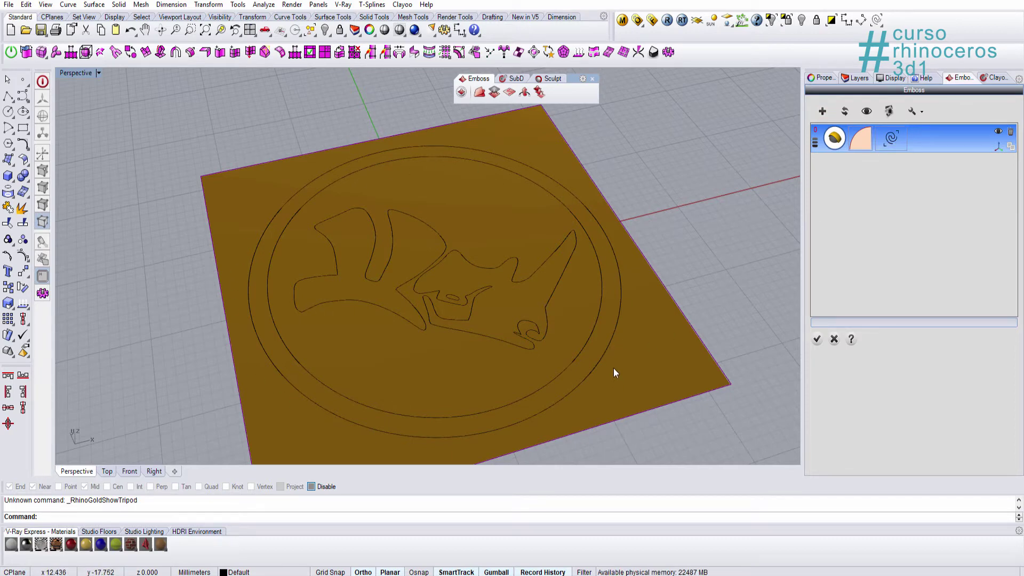
{"action": "left_click", "coordinate": [892, 144]}
{"action": "left_click", "coordinate": [619, 294]}
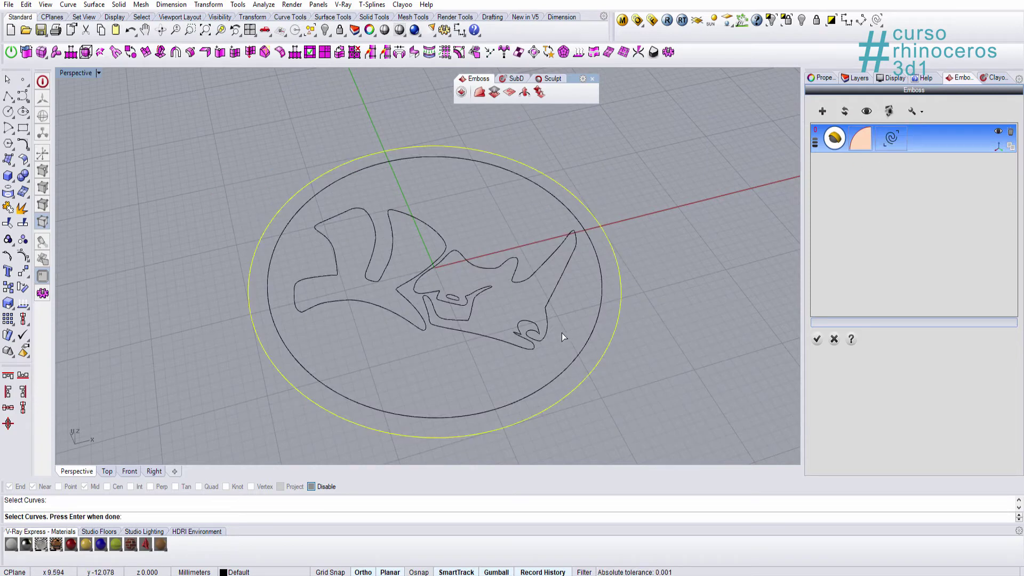
{"action": "right_click_drag", "start_coordinate": [562, 333], "coordinate": [546, 289]}
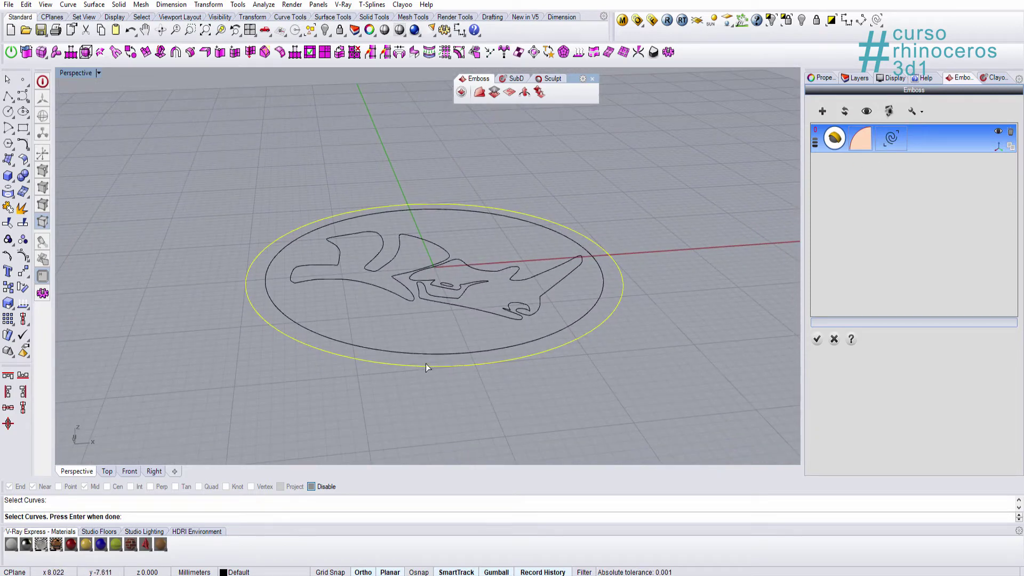
{"action": "right_click", "coordinate": [166, 456]}
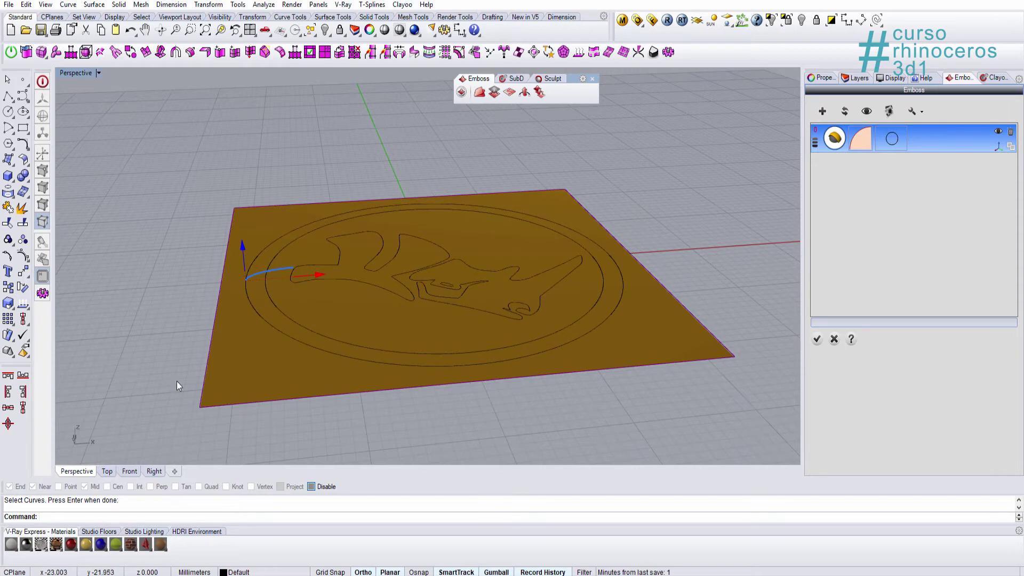
- Drop the outer circle's emboss height to about 1.36 and refresh the relief mesh
{"action": "scroll", "coordinate": [255, 281], "scroll_direction": "up", "scroll_amount": 3}
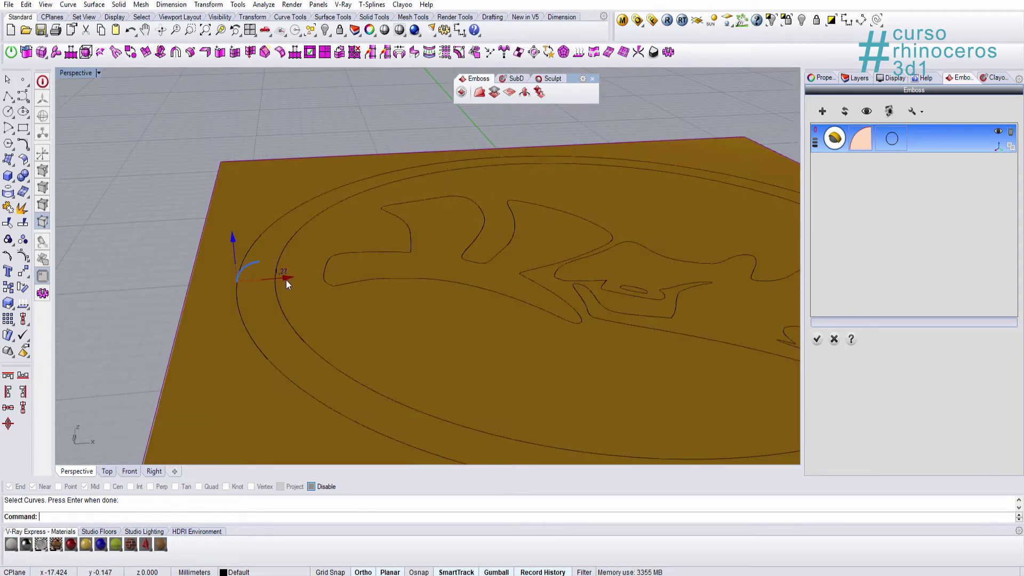
{"action": "right_click_drag", "start_coordinate": [286, 279], "coordinate": [229, 223]}
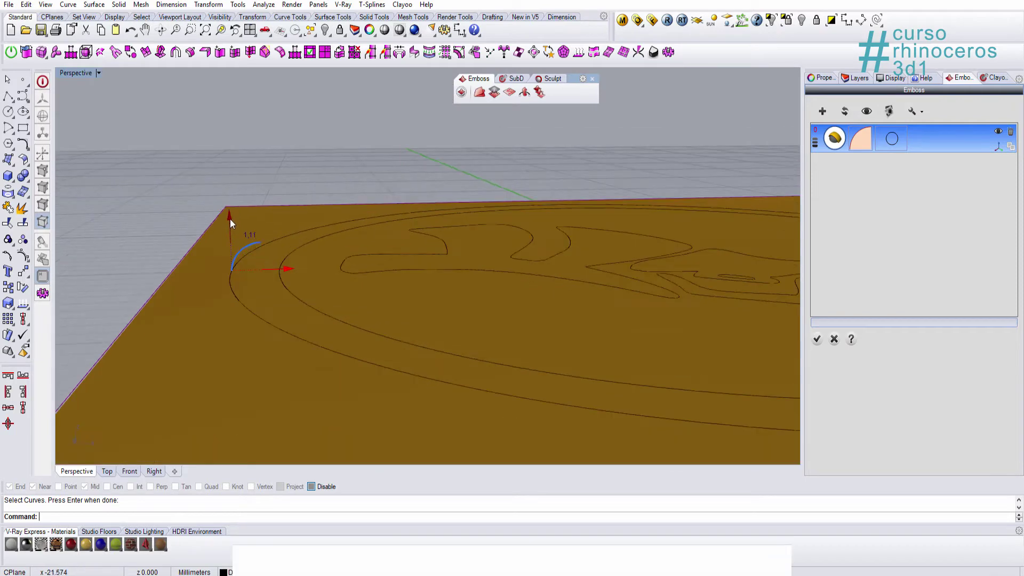
{"action": "left_click", "coordinate": [241, 235]}
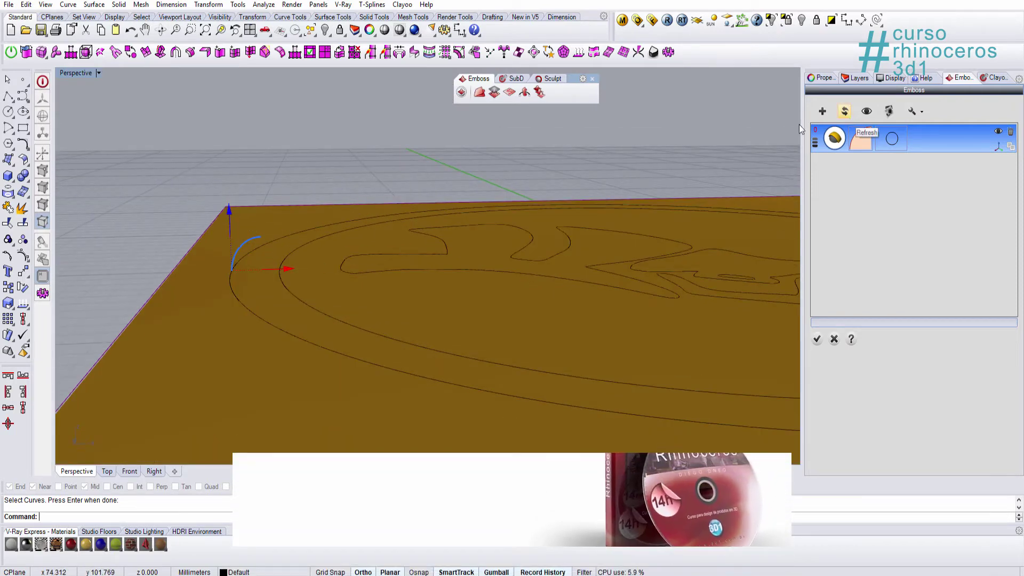
{"action": "right_click_drag", "start_coordinate": [253, 270], "coordinate": [246, 273]}
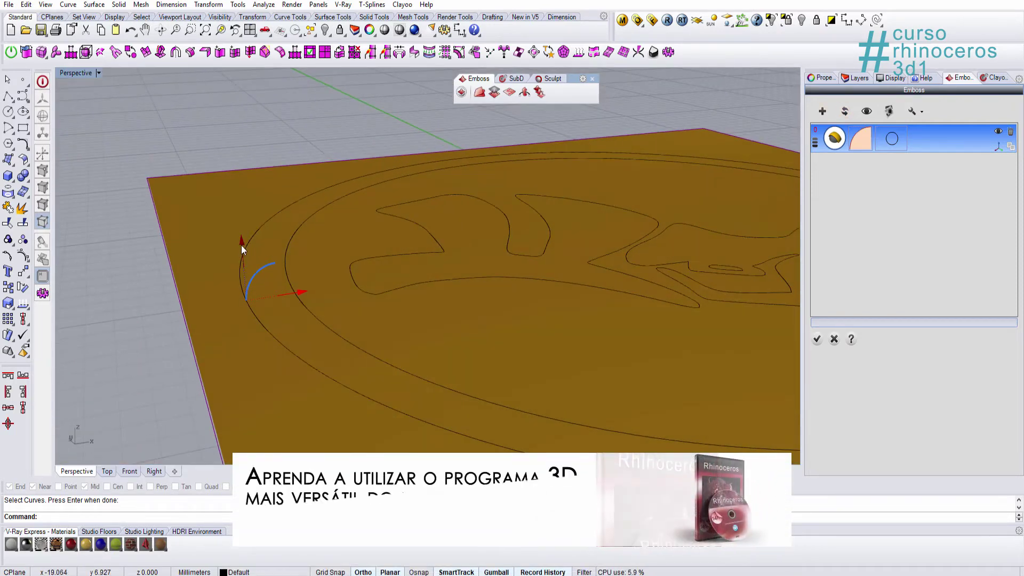
{"action": "mouse_move", "coordinate": [241, 244]}
{"action": "left_mouse_down"}
{"action": "mouse_move", "coordinate": [242, 255]}
{"action": "mouse_move", "coordinate": [243, 245]}
{"action": "left_mouse_up"}
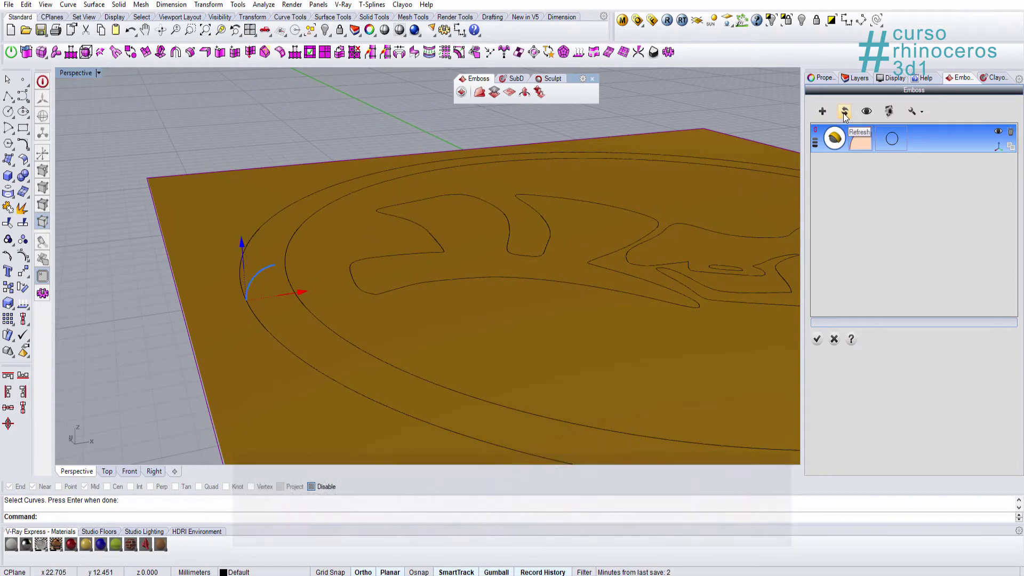
{"action": "left_click", "coordinate": [845, 112]}
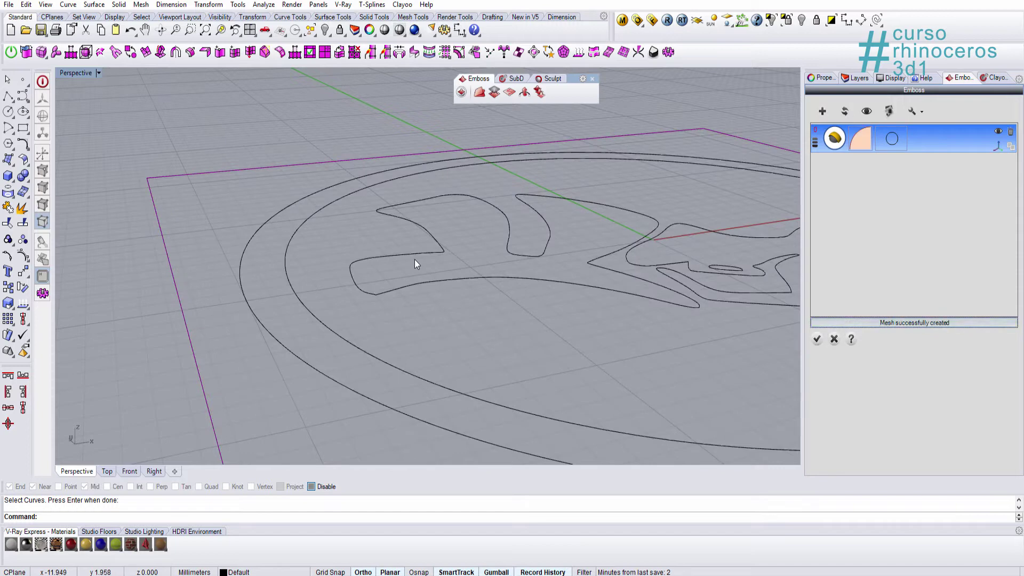
{"action": "scroll", "coordinate": [415, 259], "scroll_direction": "down", "scroll_amount": 3}
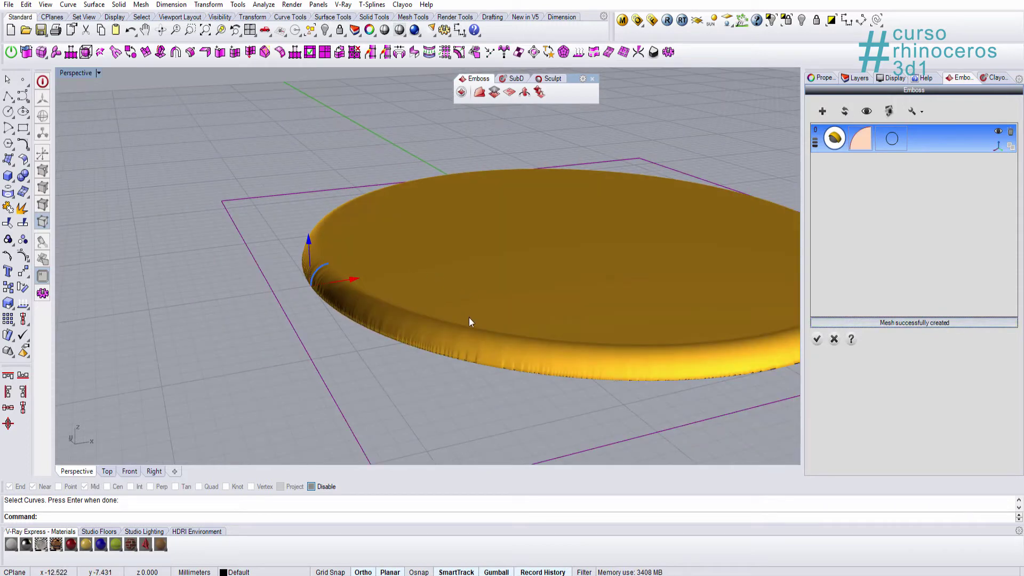
{"action": "right_click_drag", "start_coordinate": [469, 319], "coordinate": [149, 352]}
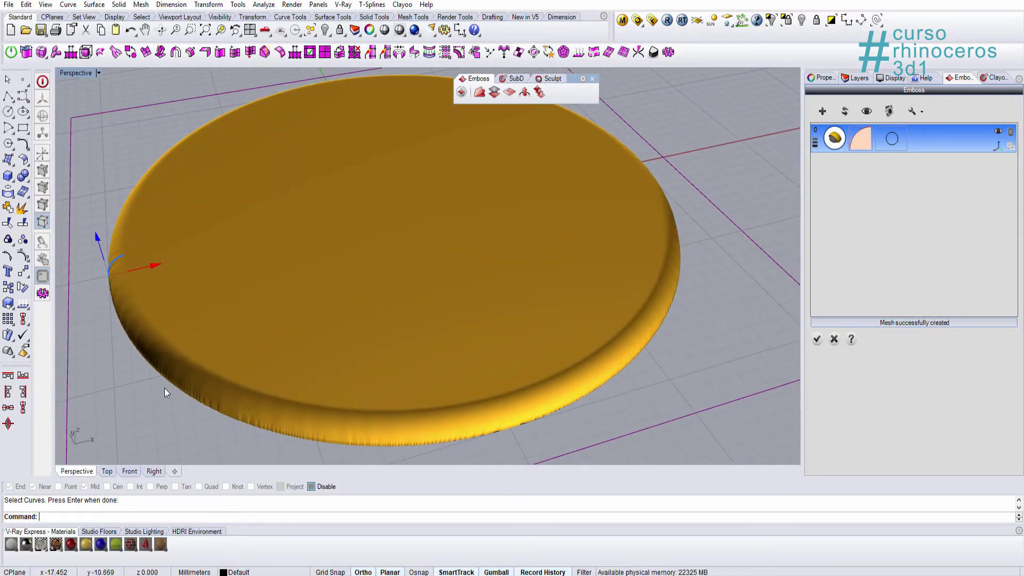
{"action": "scroll", "coordinate": [658, 192], "scroll_direction": "down", "scroll_amount": 2}
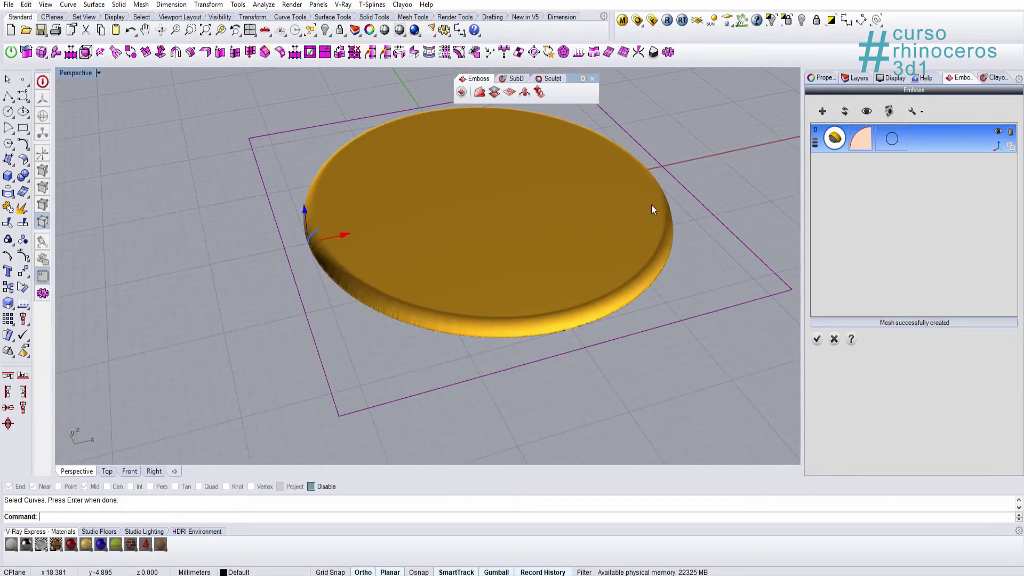
{"action": "right_click_drag", "start_coordinate": [473, 354], "coordinate": [307, 221]}
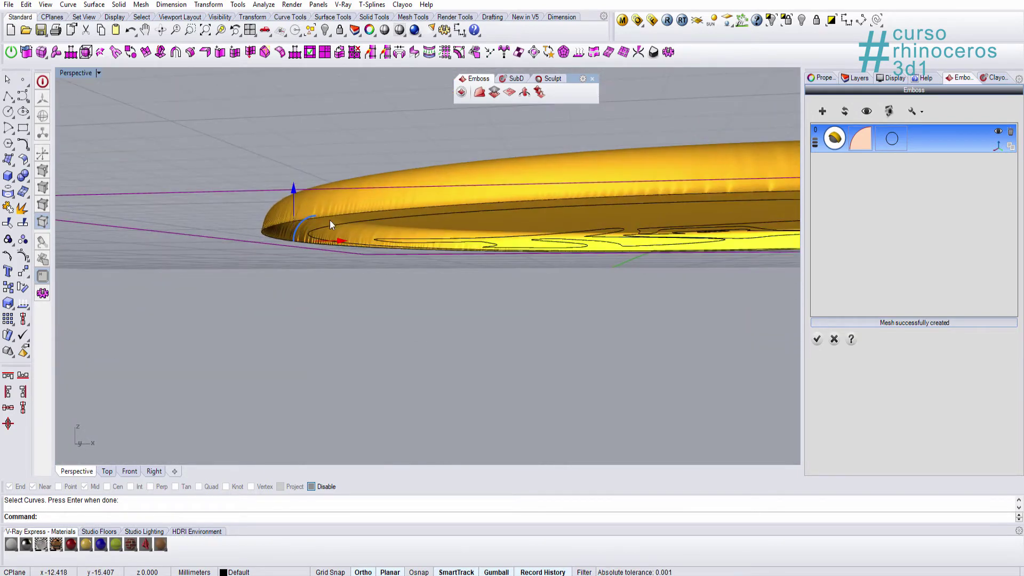
{"action": "right_click_drag", "start_coordinate": [392, 231], "coordinate": [819, 199]}
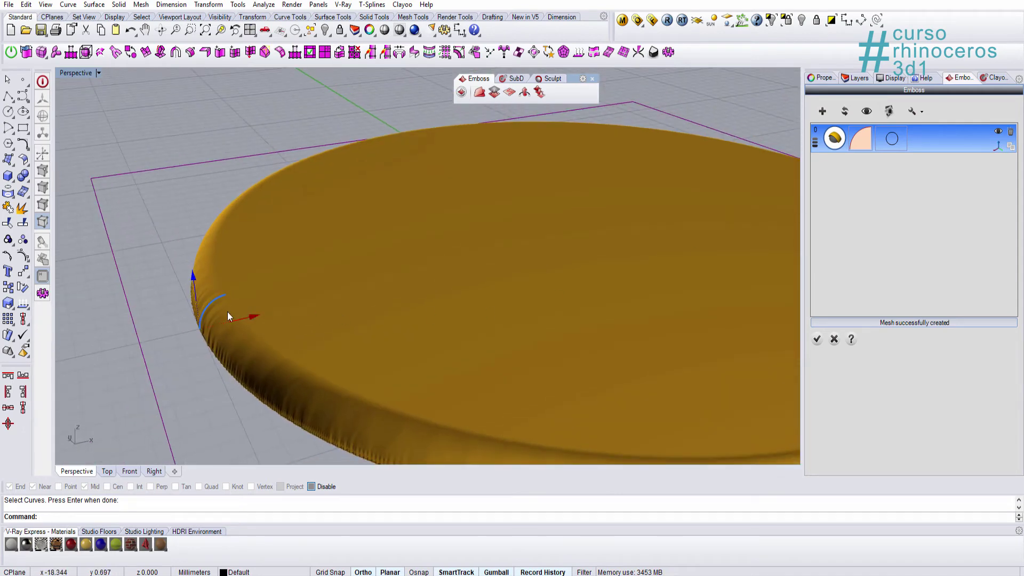
- Add a second emboss operation, refresh, then hide the relief to pick its curves
{"action": "left_click", "coordinate": [822, 111]}
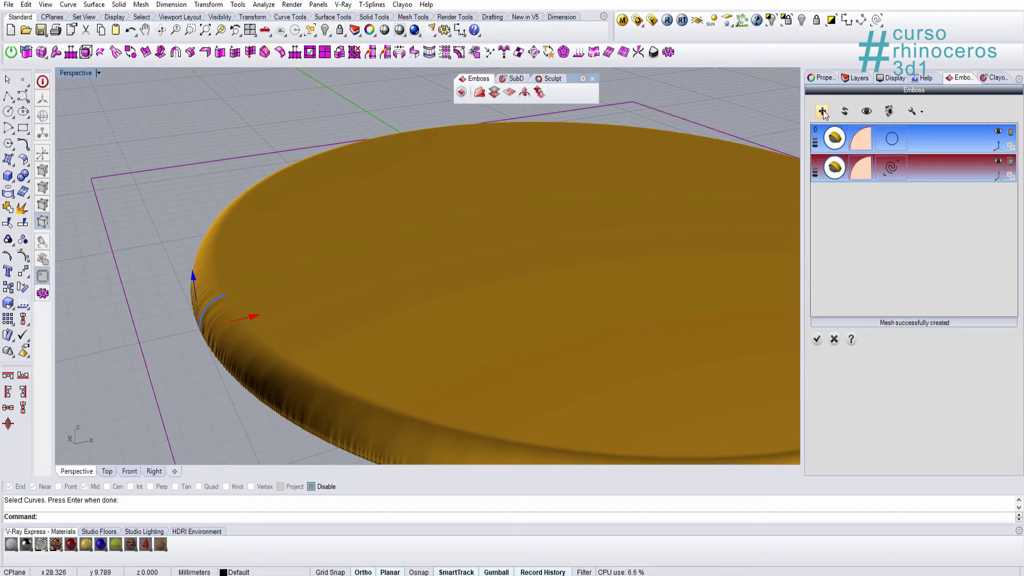
{"action": "right_click_drag", "start_coordinate": [591, 280], "coordinate": [546, 283]}
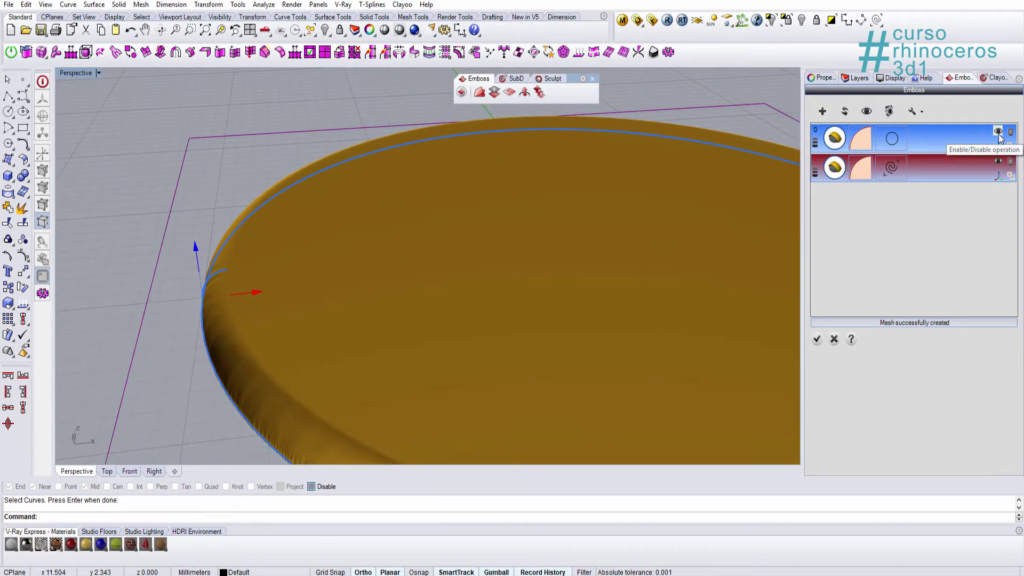
{"action": "left_click", "coordinate": [866, 111]}
{"action": "left_click", "coordinate": [867, 112]}
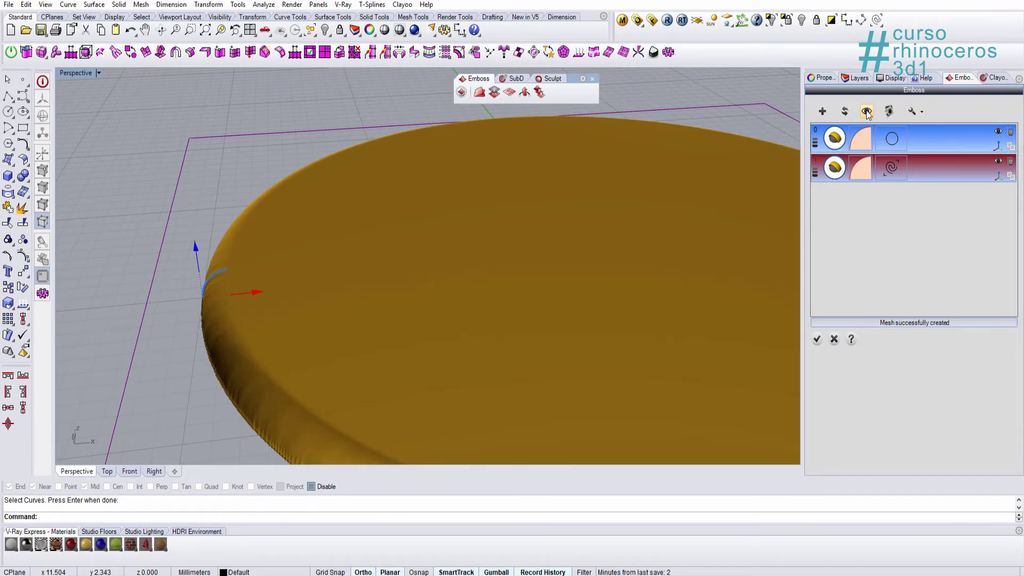
{"action": "left_click", "coordinate": [998, 132]}
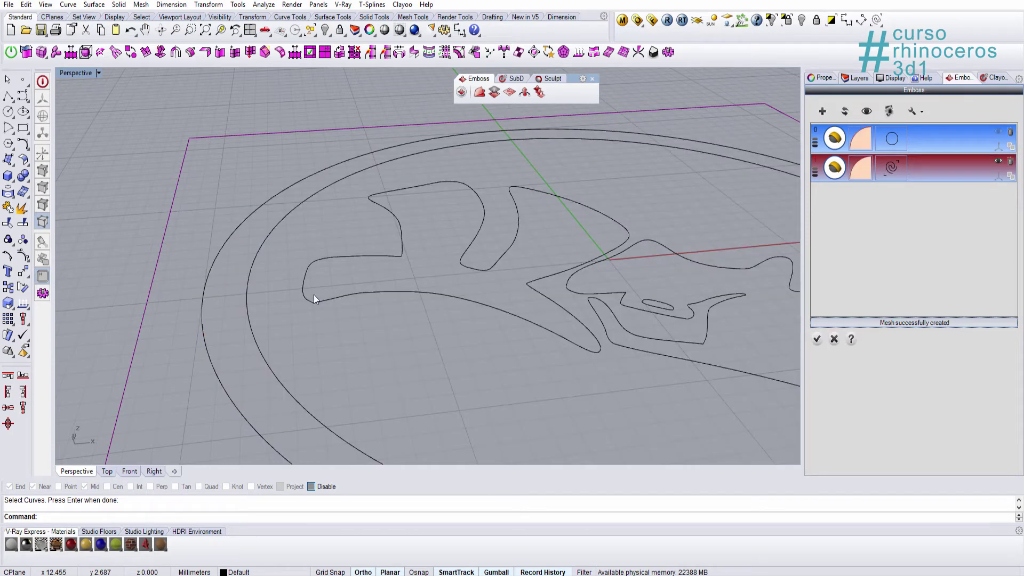
{"action": "left_click", "coordinate": [998, 132]}
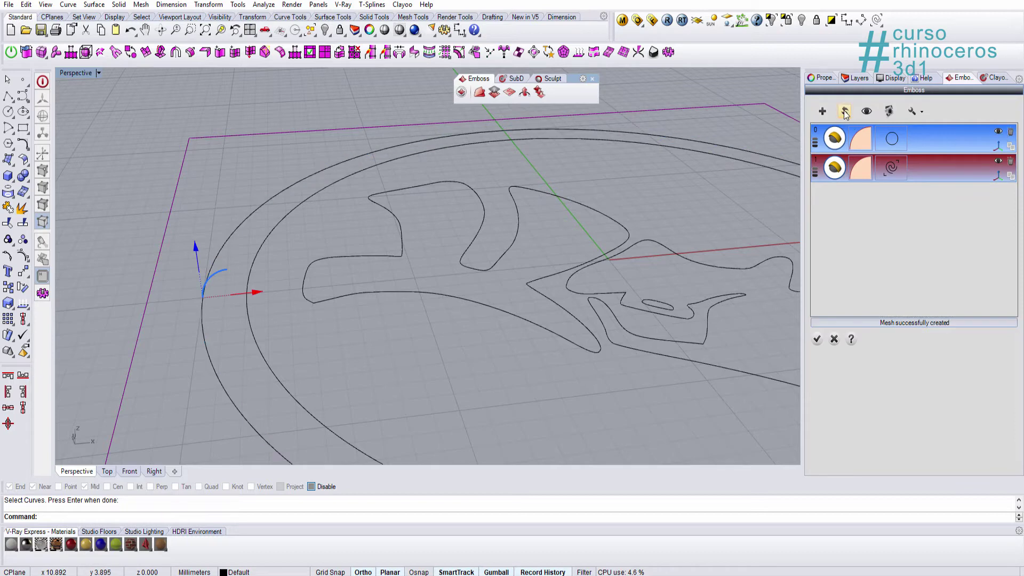
{"action": "left_click", "coordinate": [845, 112]}
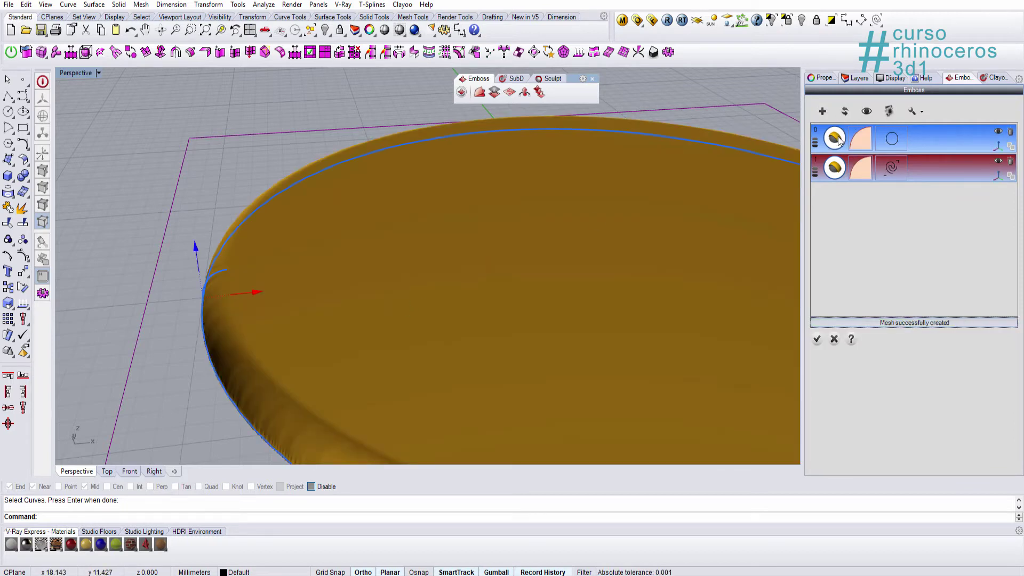
{"action": "left_click", "coordinate": [867, 112]}
{"action": "left_click", "coordinate": [892, 168]}
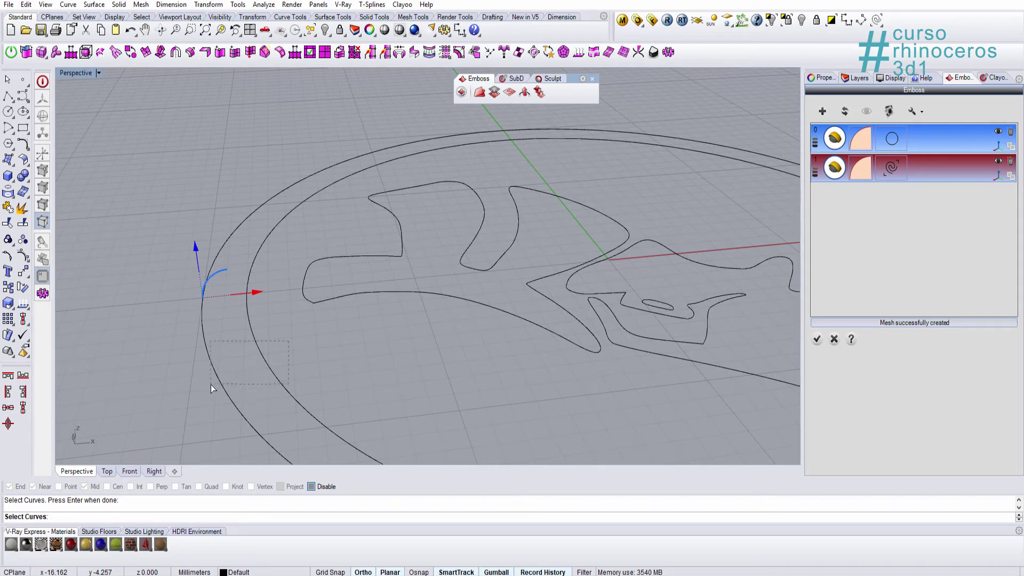
- Assign the two rim circles to the second operation with a height of about 1.37
{"action": "left_click_drag", "start_coordinate": [210, 385], "coordinate": [211, 386]}
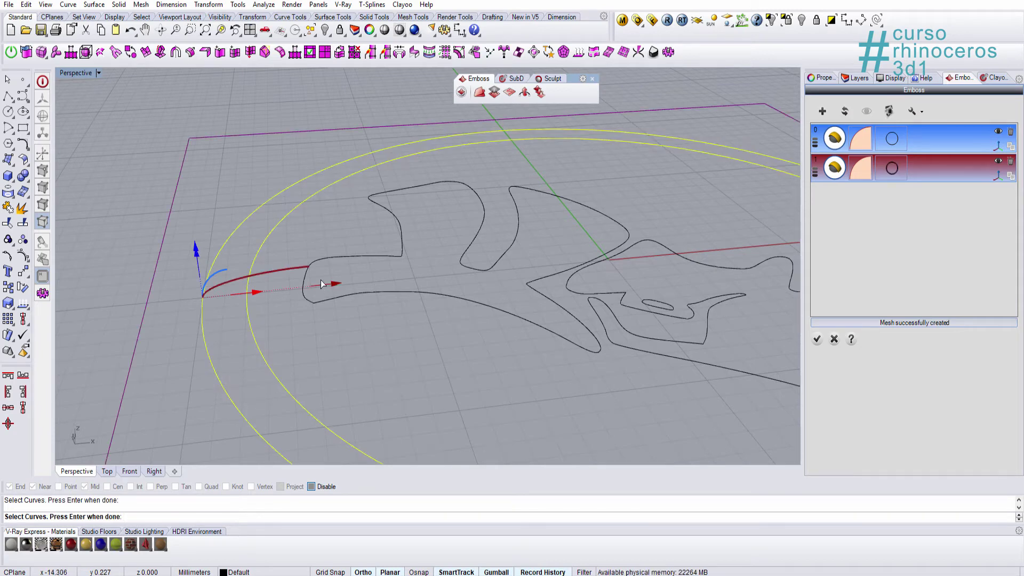
{"action": "left_click_drag", "start_coordinate": [325, 287], "coordinate": [253, 316]}
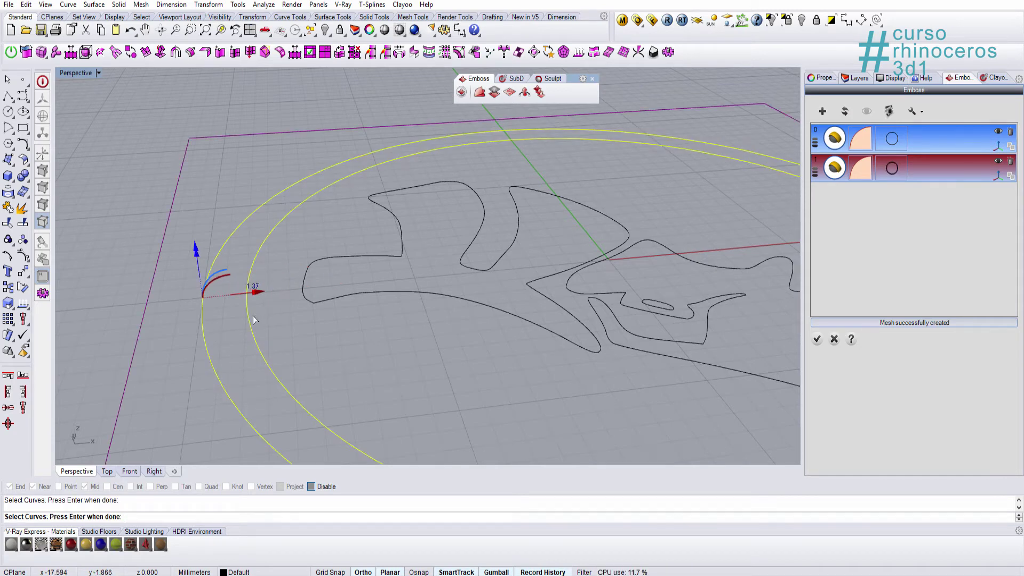
{"action": "scroll", "coordinate": [223, 303], "scroll_direction": "up", "scroll_amount": 3}
{"action": "right_click_drag", "start_coordinate": [226, 295], "coordinate": [227, 254]}
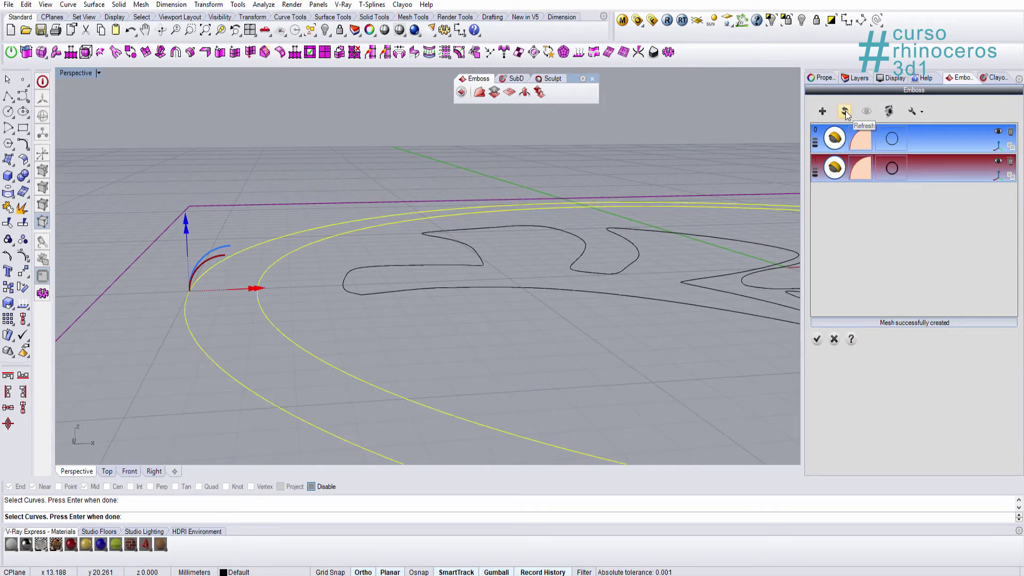
- Show and regenerate the emboss mesh, then inspect the rounded rim from several angles
{"action": "left_click", "coordinate": [866, 112]}
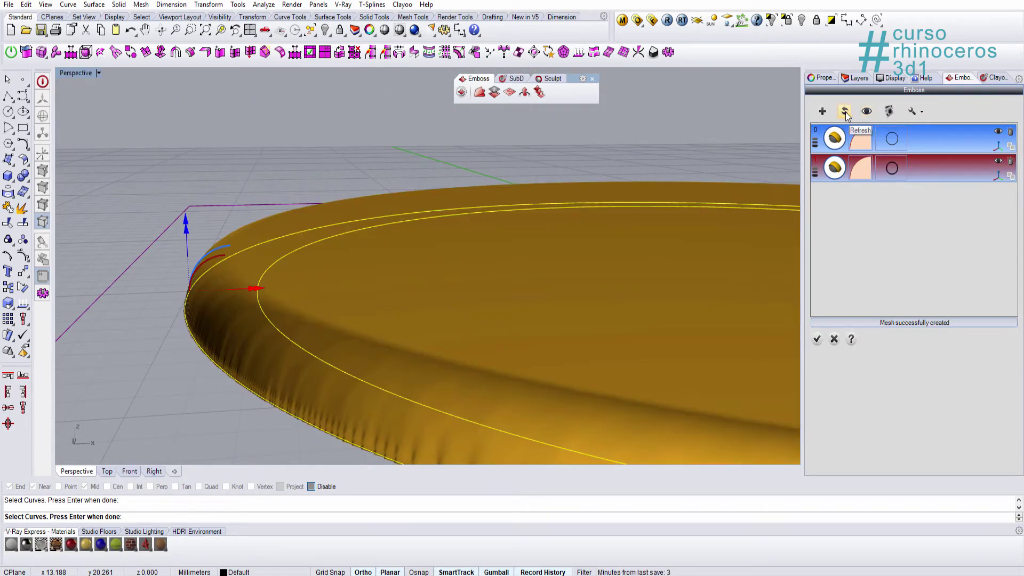
{"action": "left_click", "coordinate": [845, 112]}
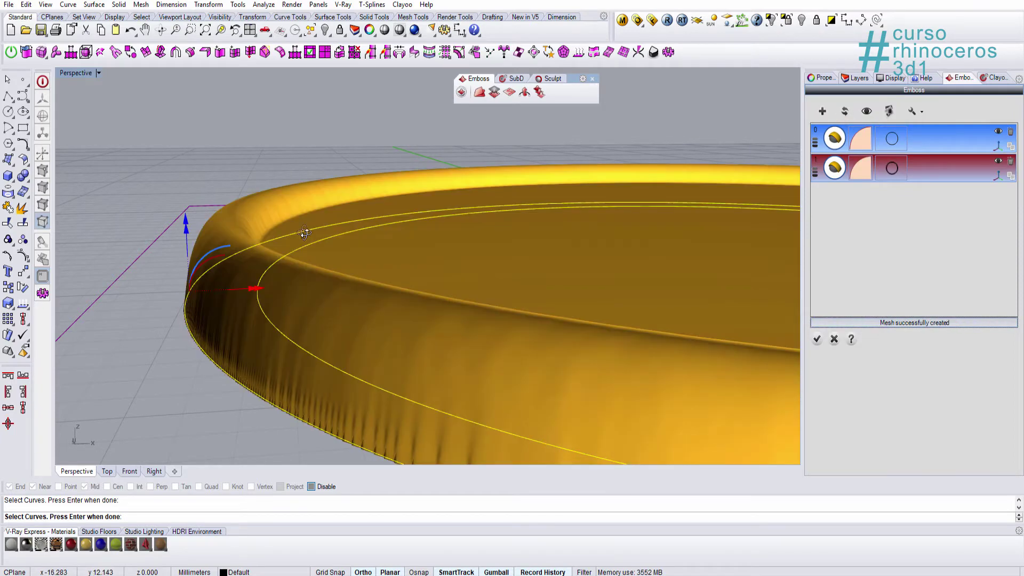
{"action": "scroll", "coordinate": [288, 276], "scroll_direction": "up", "scroll_amount": 5}
{"action": "right_click_drag", "start_coordinate": [288, 276], "coordinate": [280, 191]}
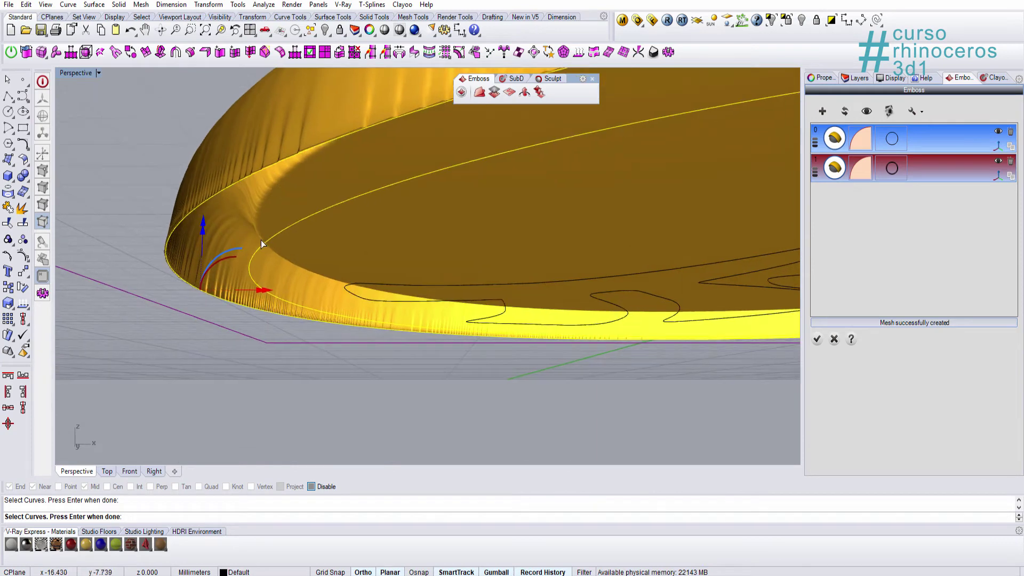
{"action": "right_click_drag", "start_coordinate": [260, 241], "coordinate": [292, 299]}
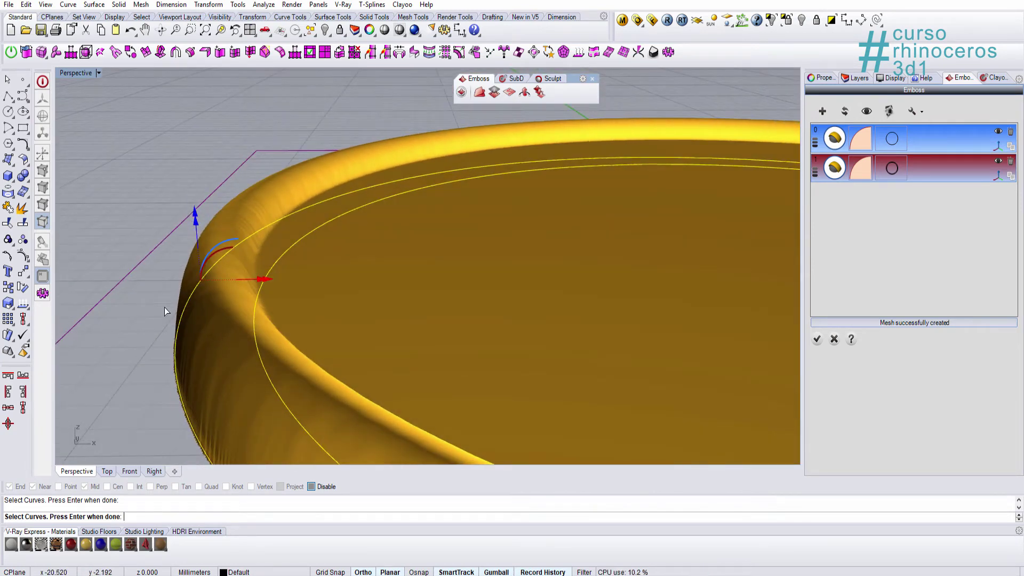
{"action": "scroll", "coordinate": [243, 300], "scroll_direction": "down", "scroll_amount": 5}
{"action": "scroll", "coordinate": [709, 306], "scroll_direction": "up", "scroll_amount": 4}
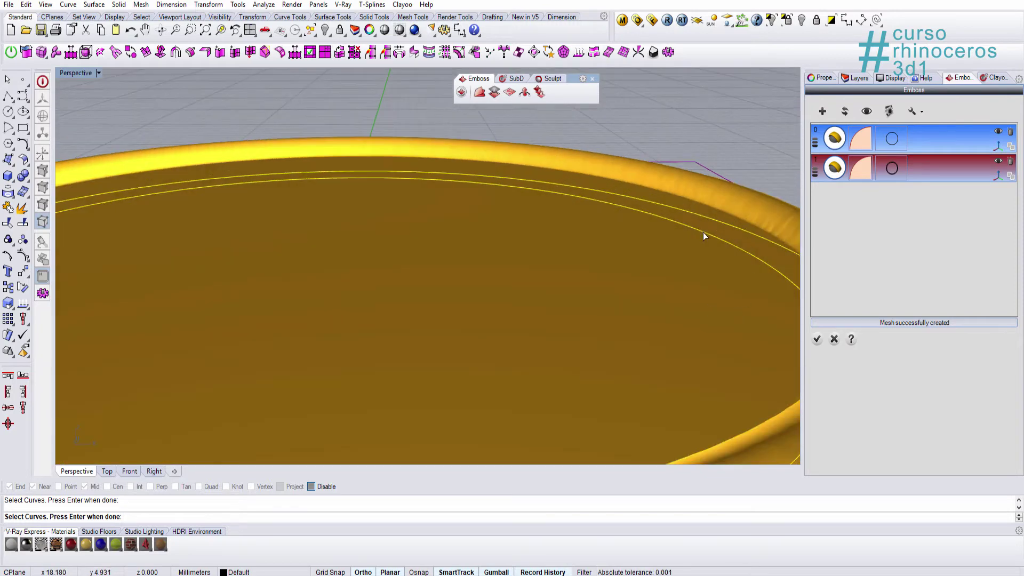
{"action": "right_click_drag", "start_coordinate": [244, 304], "coordinate": [391, 341]}
{"action": "scroll", "coordinate": [308, 337], "scroll_direction": "down", "scroll_amount": 5}
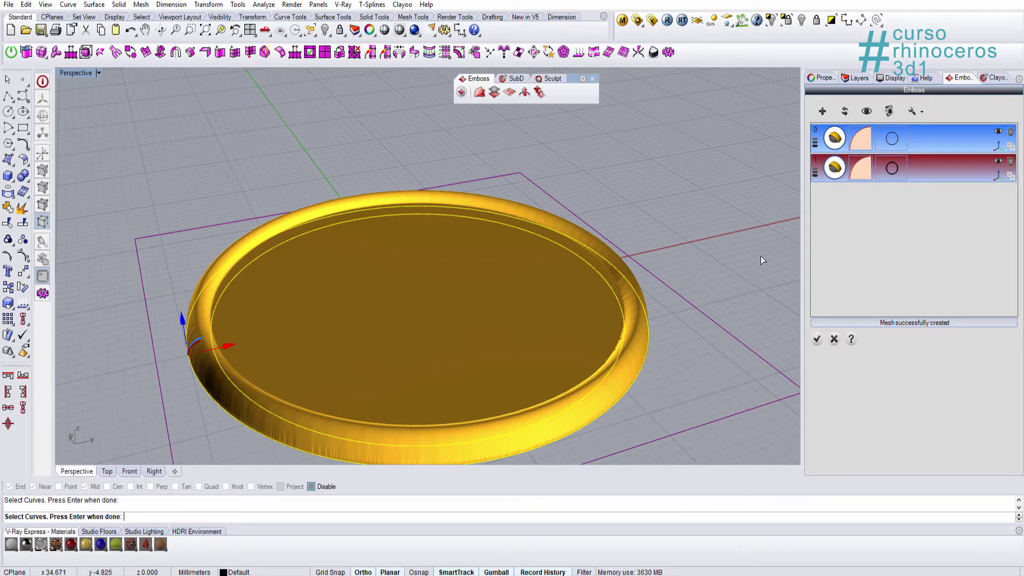
- Hide the relief, add a new emboss operation, and select the Rhino logo curves for it
{"action": "left_click", "coordinate": [866, 112]}
{"action": "left_click", "coordinate": [821, 112]}
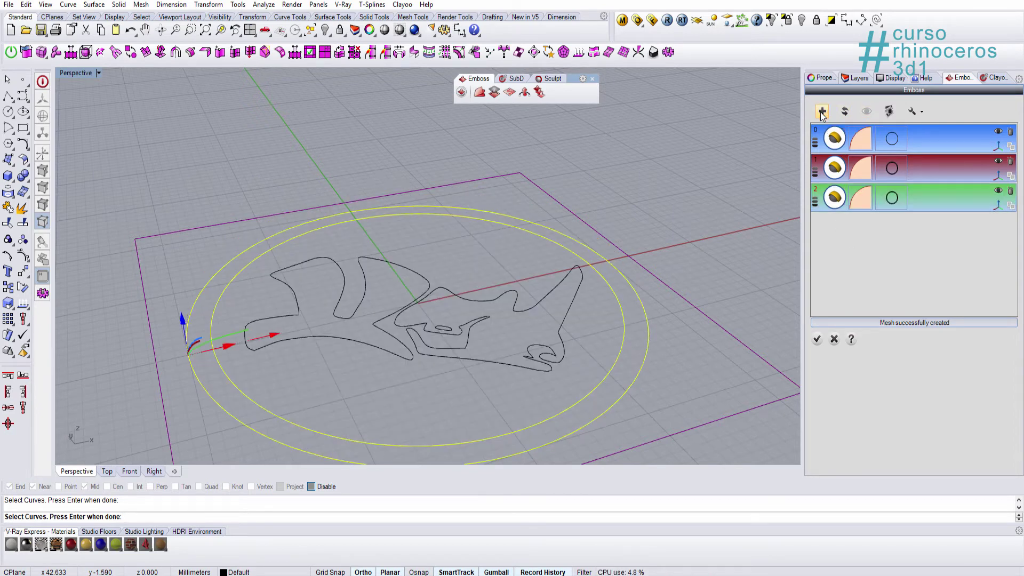
{"action": "left_click", "coordinate": [893, 204]}
{"action": "right_click_drag", "start_coordinate": [501, 315], "coordinate": [472, 408]}
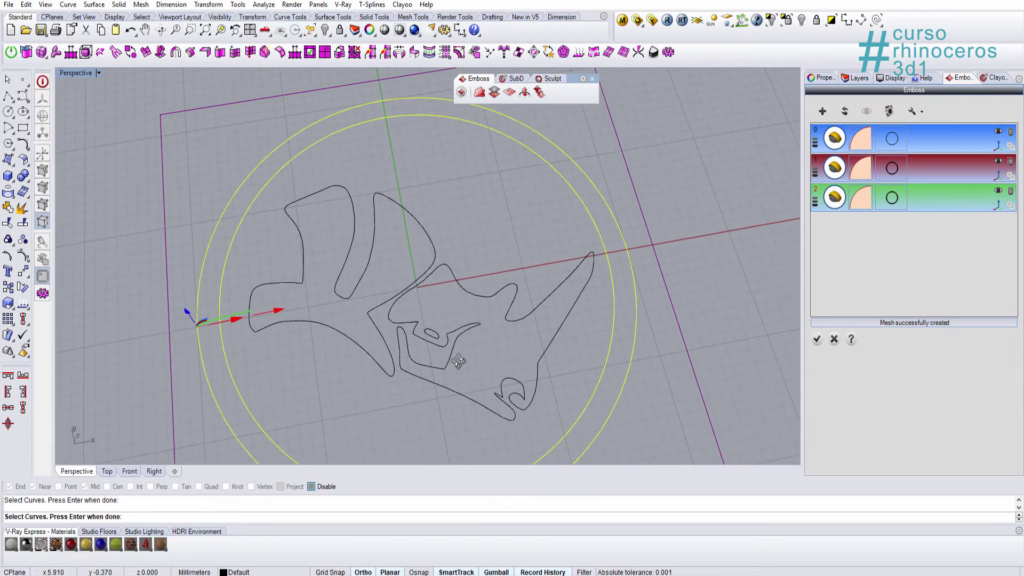
{"action": "left_click_drag", "start_coordinate": [469, 418], "coordinate": [372, 278]}
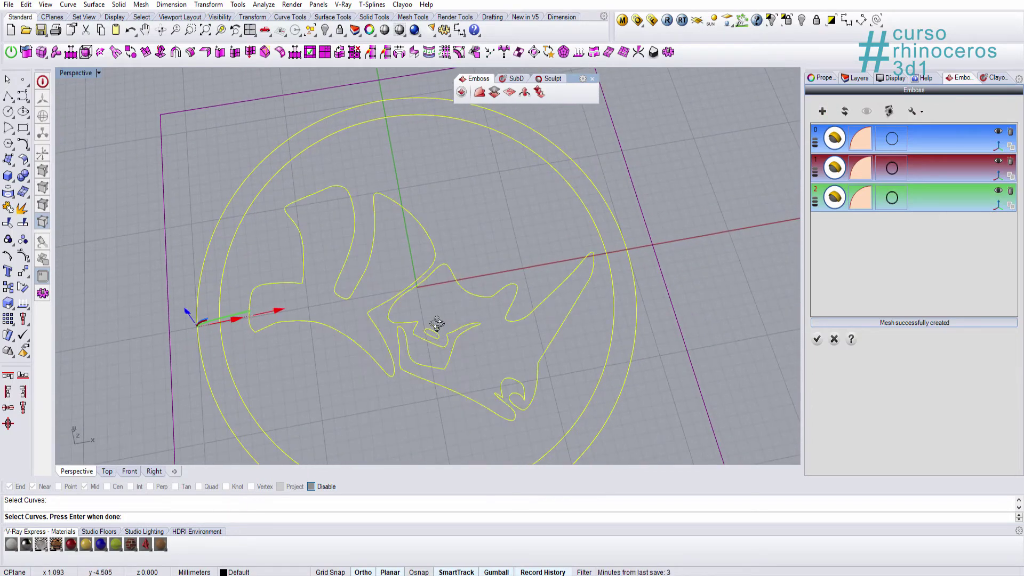
{"action": "right_click_drag", "start_coordinate": [436, 328], "coordinate": [429, 306]}
{"action": "key", "text": "Return"}
{"action": "scroll", "coordinate": [280, 335], "scroll_direction": "up", "scroll_amount": 6}
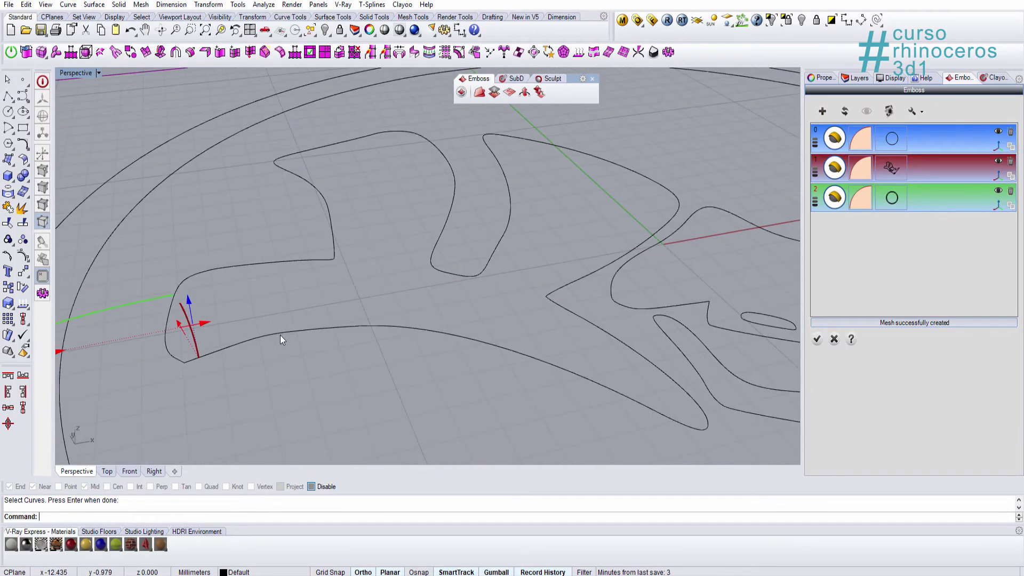
{"action": "right_click_drag", "start_coordinate": [280, 335], "coordinate": [530, 325]}
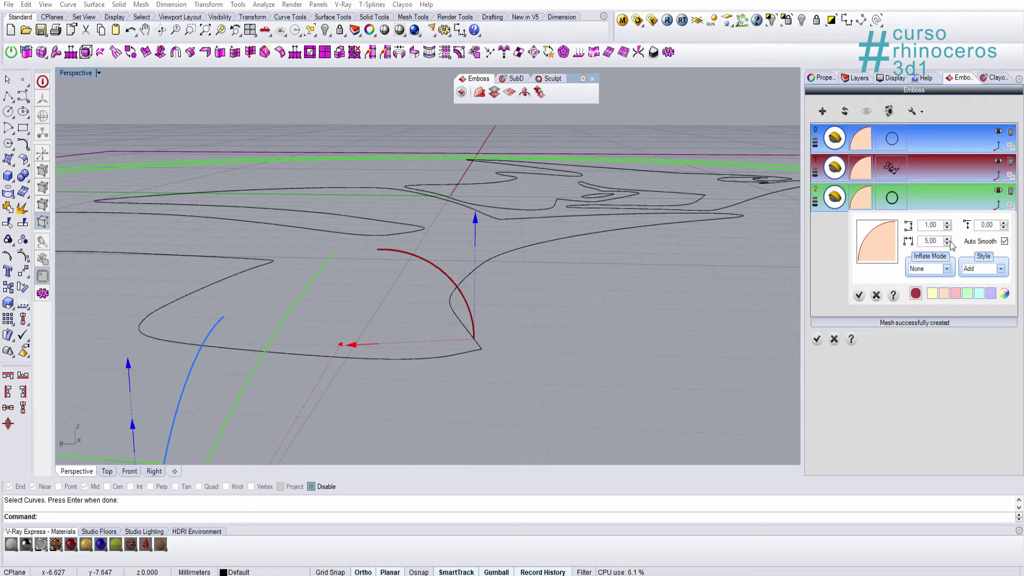
- Assign Profile 005 and adjust its height to about 0.90 and width to about 0.94
{"action": "left_click", "coordinate": [877, 247]}
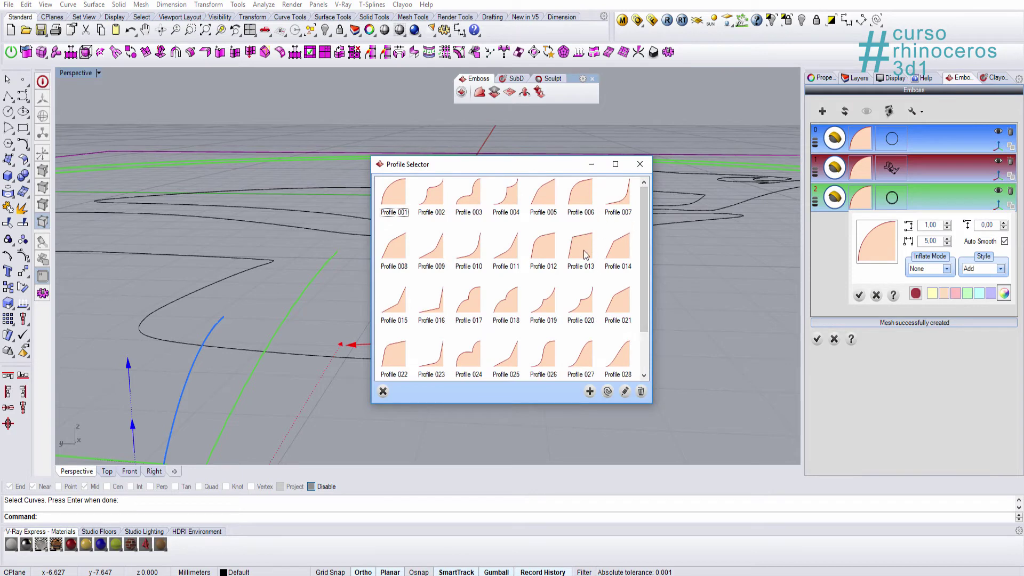
{"action": "left_click", "coordinate": [544, 198]}
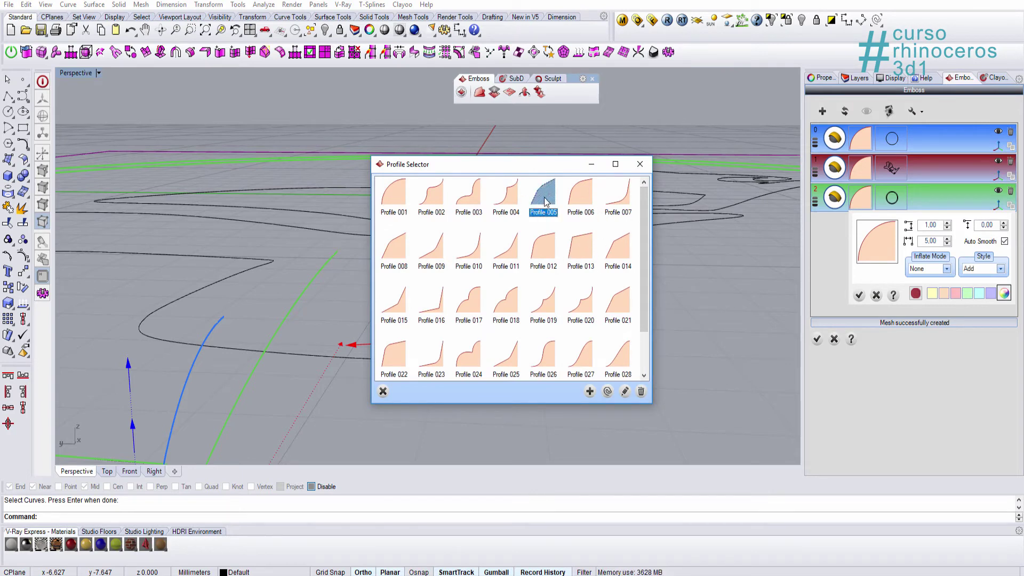
{"action": "double_click", "coordinate": [545, 200]}
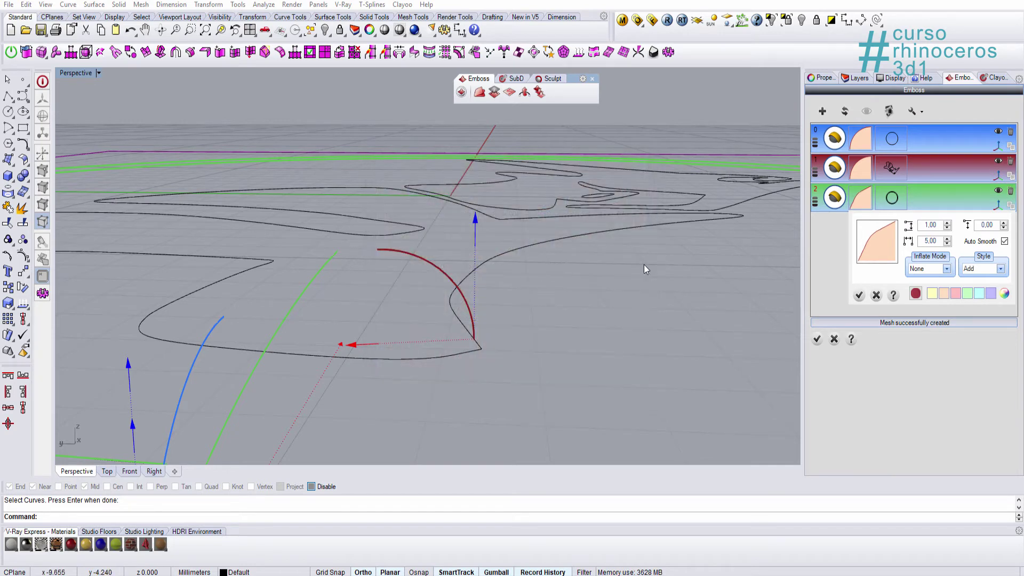
{"action": "right_click_drag", "start_coordinate": [479, 292], "coordinate": [487, 292]}
{"action": "left_click_drag", "start_coordinate": [510, 235], "coordinate": [512, 245]}
{"action": "left_click_drag", "start_coordinate": [405, 356], "coordinate": [417, 358]}
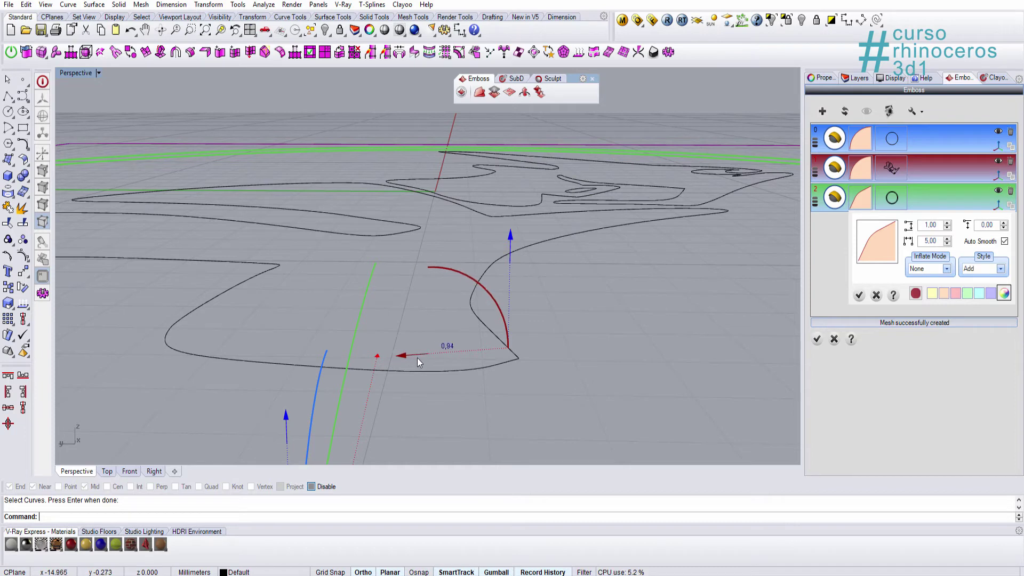
{"action": "mouse_move", "coordinate": [511, 241]}
{"action": "left_mouse_down"}
{"action": "mouse_move", "coordinate": [513, 258]}
{"action": "mouse_move", "coordinate": [511, 244]}
{"action": "left_mouse_up"}
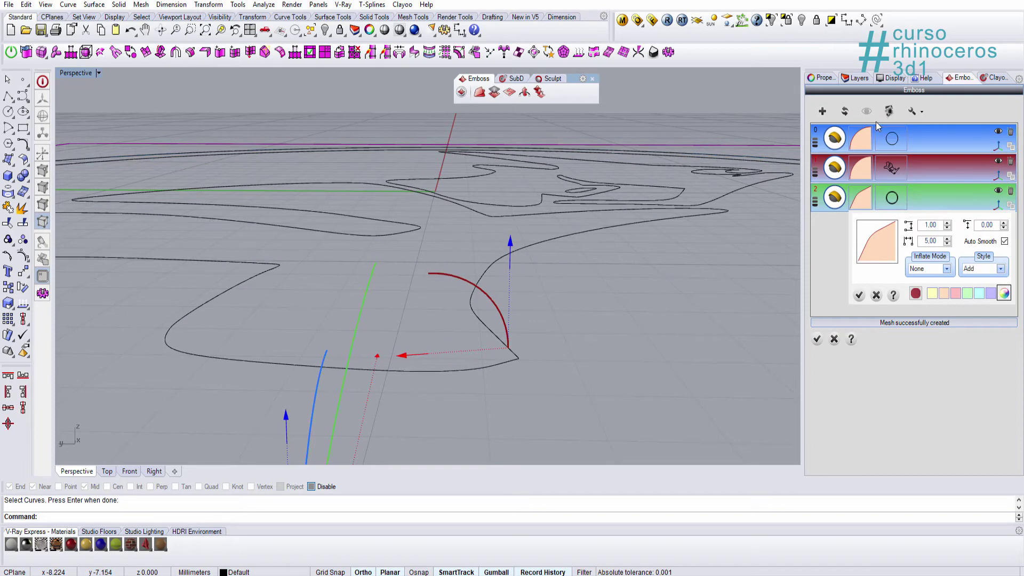
- Show the relief again and refresh the emboss to include the logo operation
{"action": "left_click", "coordinate": [866, 111]}
{"action": "scroll", "coordinate": [621, 233], "scroll_direction": "up", "scroll_amount": 5}
{"action": "right_click_drag", "start_coordinate": [620, 233], "coordinate": [616, 234]}
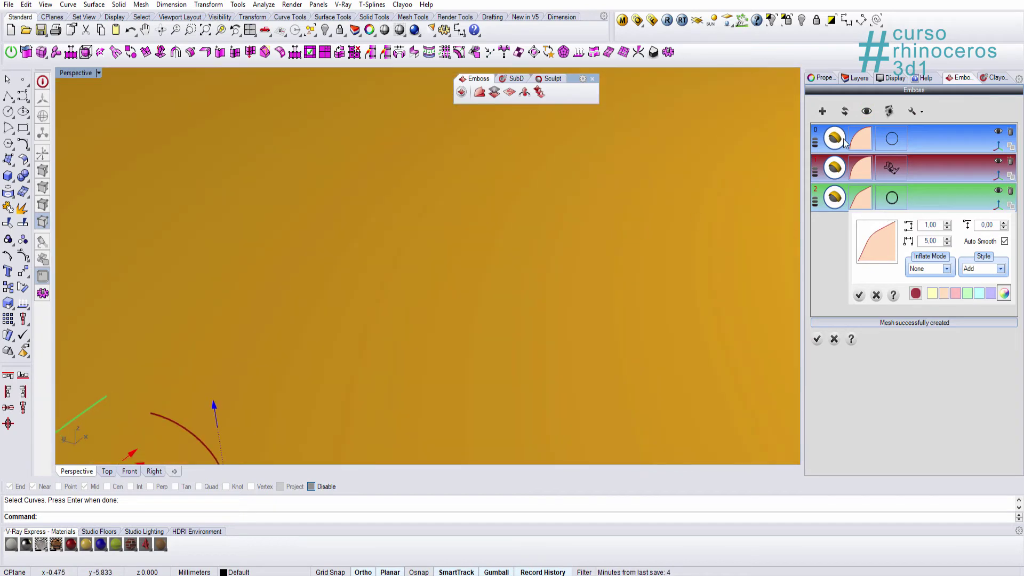
{"action": "left_click", "coordinate": [846, 111]}
- Orbit and zoom the Perspective view to inspect the raised rhino logo and disc rim
{"action": "scroll", "coordinate": [474, 352], "scroll_direction": "down", "scroll_amount": 2}
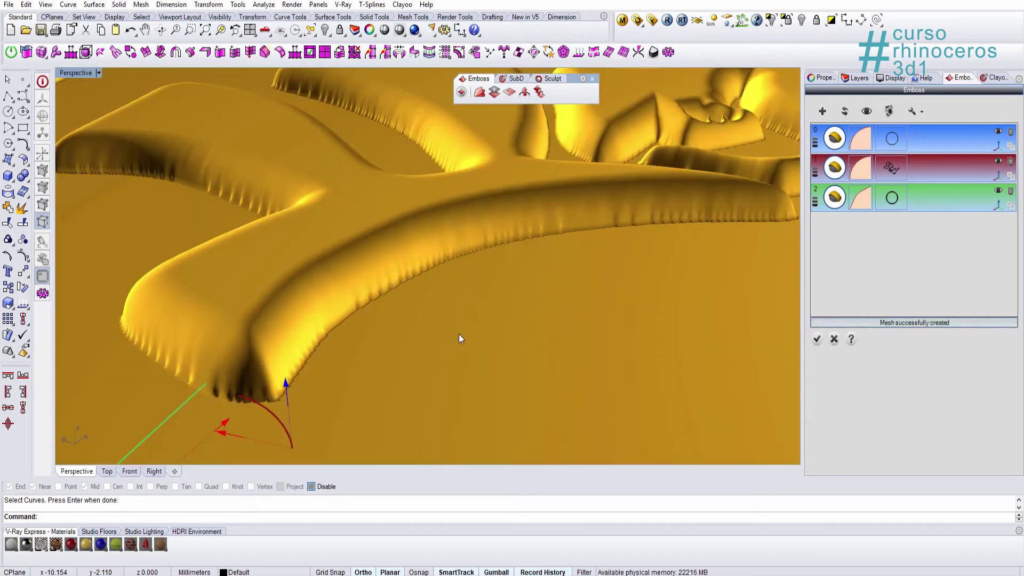
{"action": "right_click_drag", "start_coordinate": [459, 335], "coordinate": [556, 346]}
{"action": "scroll", "coordinate": [672, 328], "scroll_direction": "down", "scroll_amount": 6}
{"action": "scroll", "coordinate": [482, 299], "scroll_direction": "up", "scroll_amount": 3}
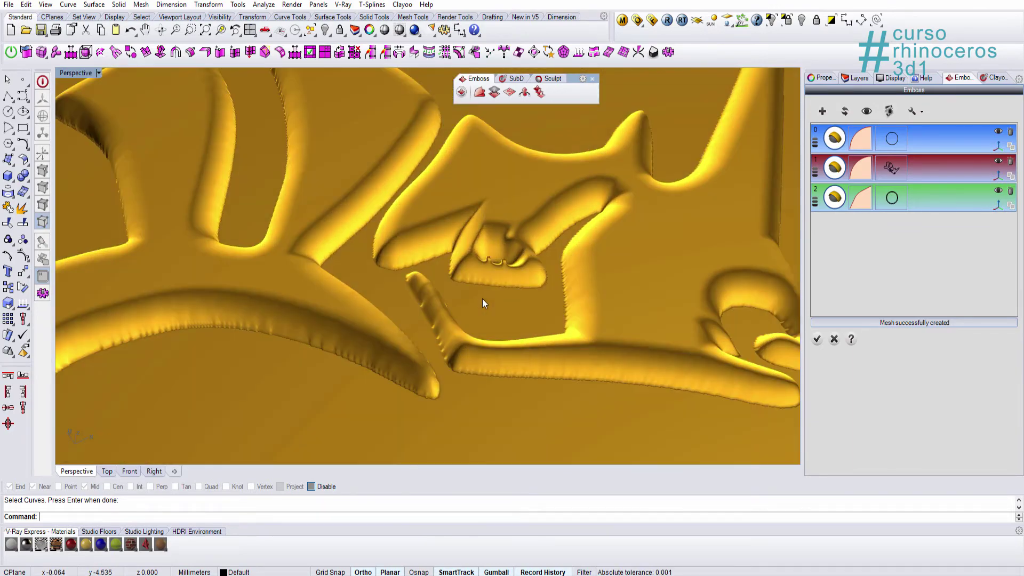
{"action": "scroll", "coordinate": [510, 305], "scroll_direction": "up", "scroll_amount": 1}
{"action": "right_click_drag", "start_coordinate": [508, 380], "coordinate": [362, 371]}
{"action": "scroll", "coordinate": [358, 370], "scroll_direction": "up", "scroll_amount": 3}
{"action": "scroll", "coordinate": [373, 378], "scroll_direction": "down", "scroll_amount": 3}
{"action": "right_click_drag", "start_coordinate": [418, 389], "coordinate": [526, 352]}
{"action": "scroll", "coordinate": [382, 310], "scroll_direction": "down", "scroll_amount": 7}
{"action": "right_click_drag", "start_coordinate": [382, 309], "coordinate": [438, 321]}
{"action": "scroll", "coordinate": [437, 321], "scroll_direction": "up", "scroll_amount": 5}
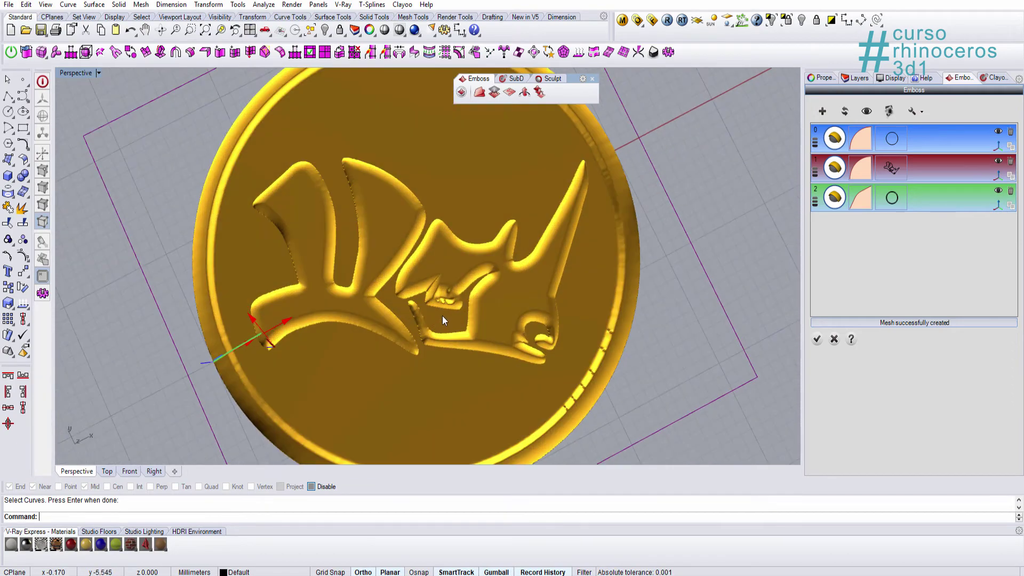
{"action": "right_click_drag", "start_coordinate": [404, 373], "coordinate": [421, 336]}
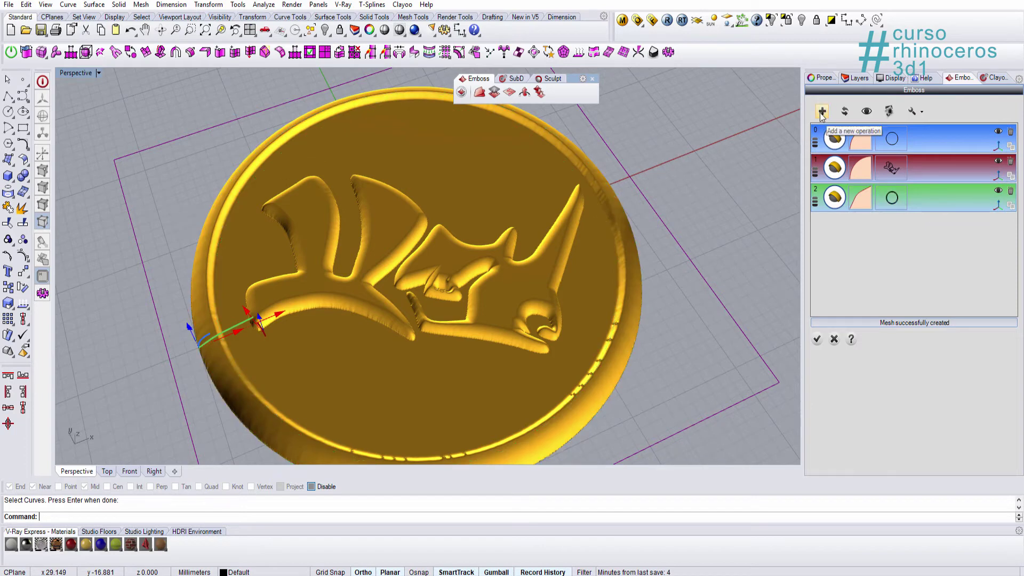
- Add a new emboss operation with its type set to Smooth
{"action": "left_click", "coordinate": [822, 112]}
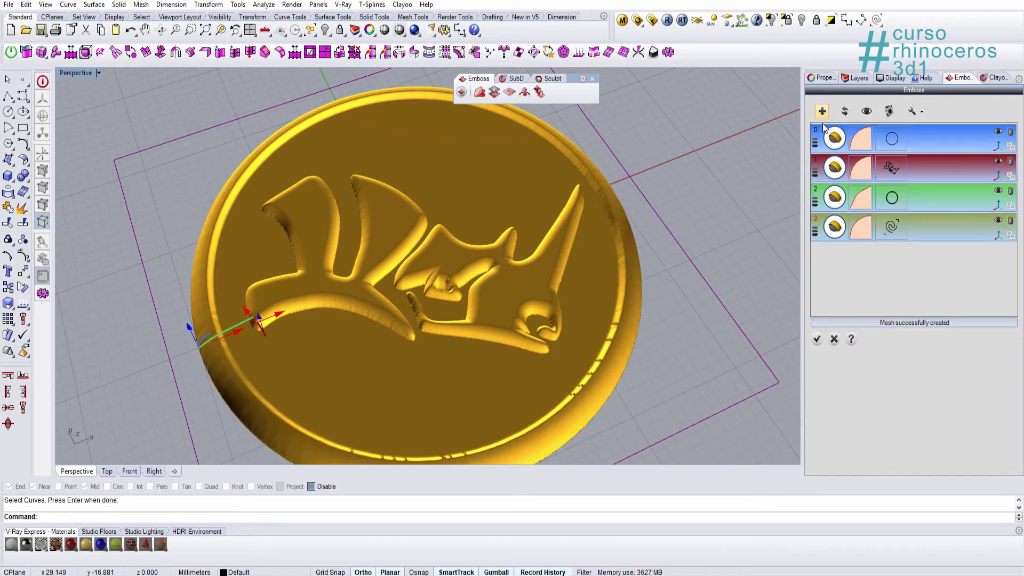
{"action": "left_click", "coordinate": [835, 229]}
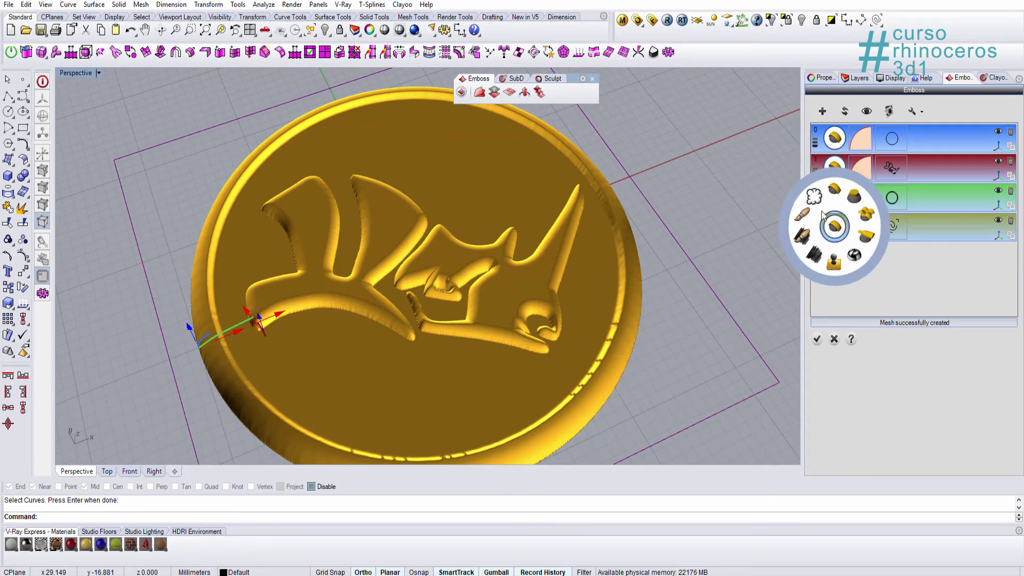
{"action": "left_click", "coordinate": [814, 198]}
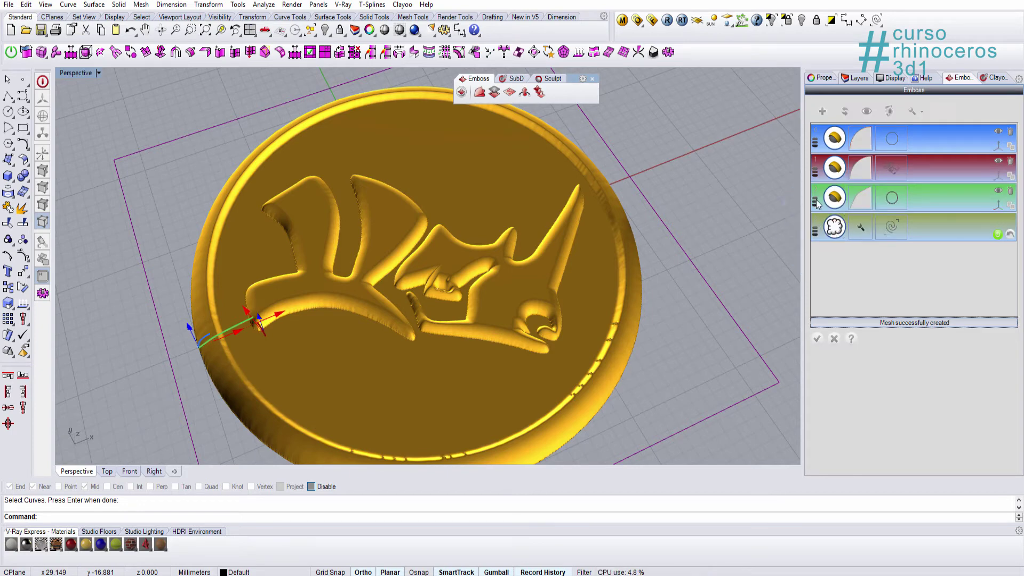
- Set the smooth brush settings to 1 and 1.50, then brush along the logo's lower arm
{"action": "scroll", "coordinate": [536, 292], "scroll_direction": "up", "scroll_amount": 3}
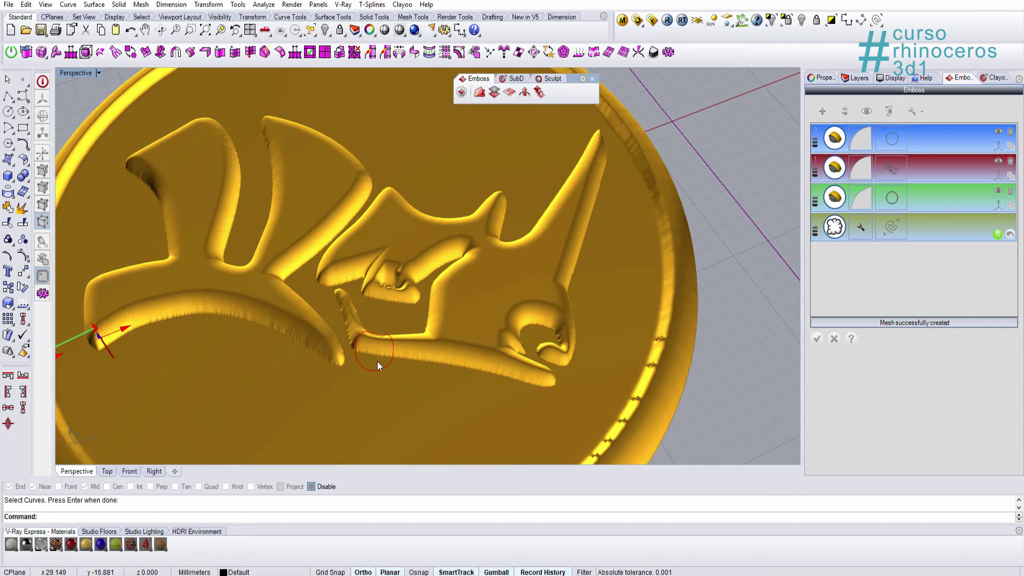
{"action": "left_click", "coordinate": [861, 227]}
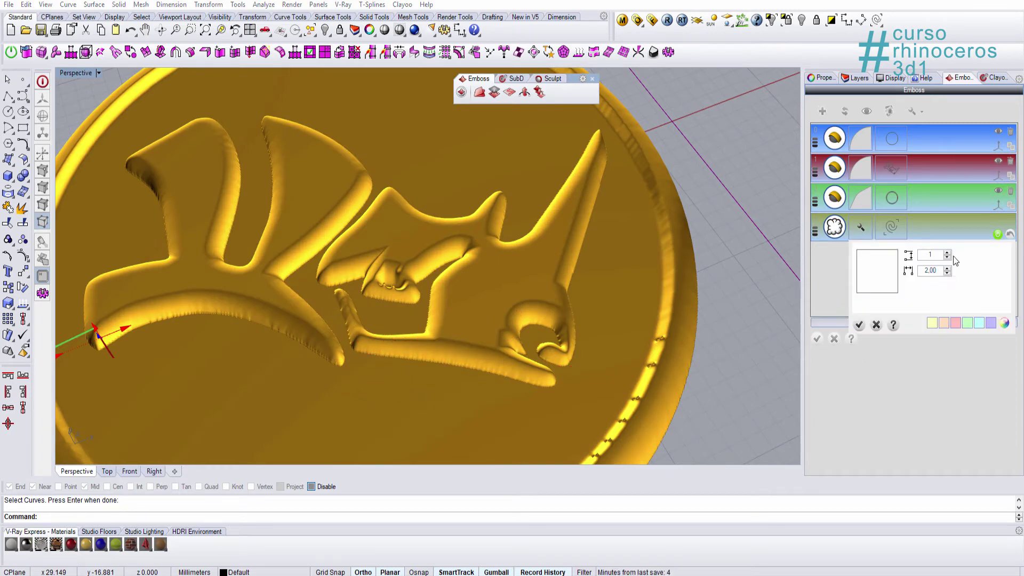
{"action": "left_click", "coordinate": [947, 254]}
{"action": "left_click", "coordinate": [947, 257]}
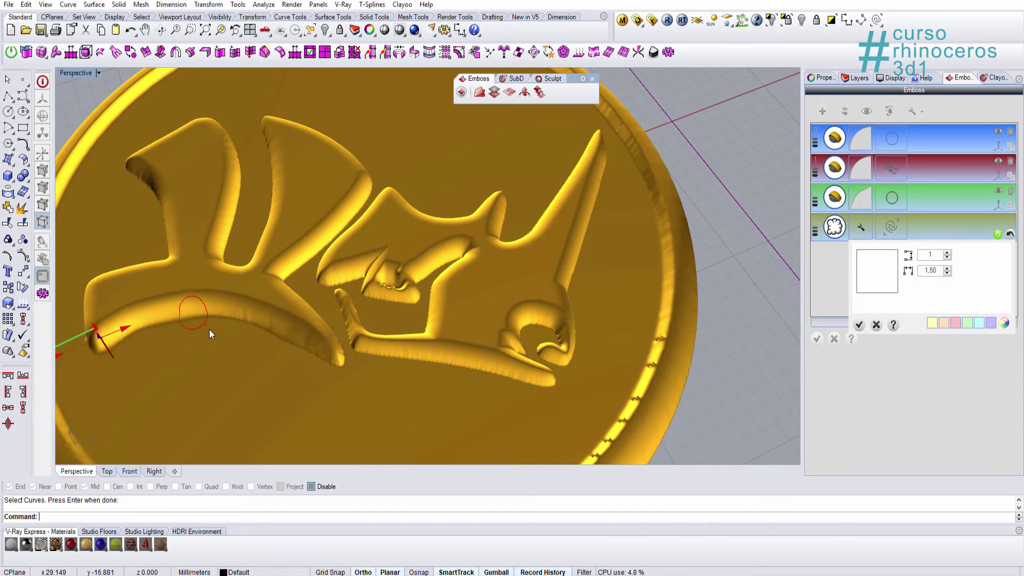
{"action": "left_click_drag", "start_coordinate": [296, 353], "coordinate": [354, 363]}
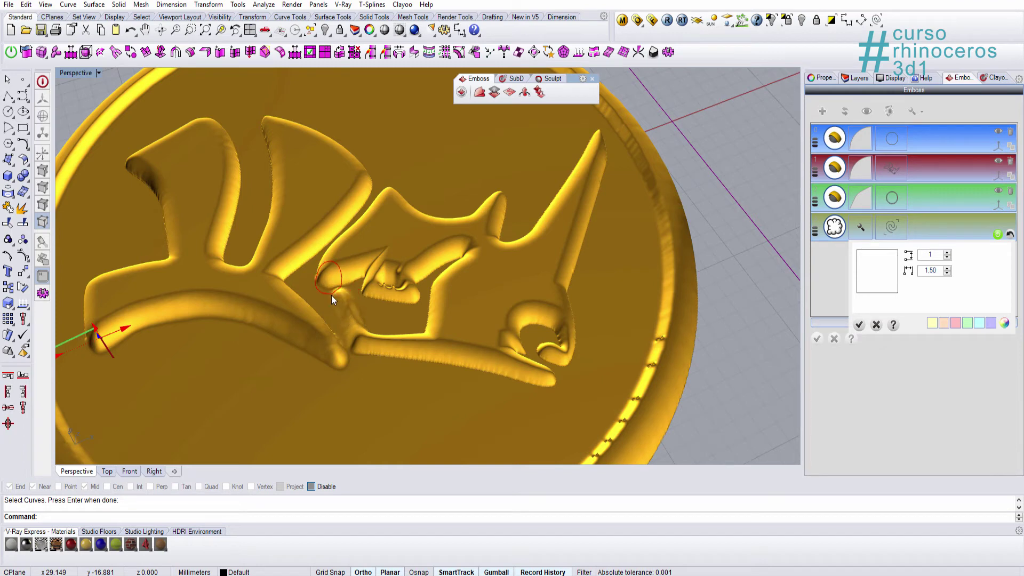